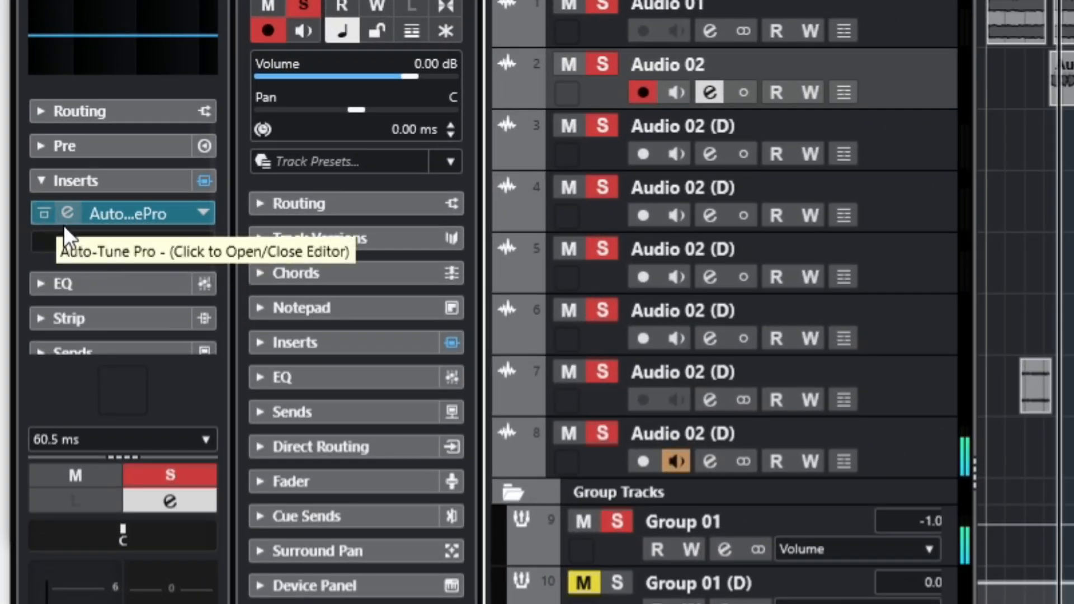
{"action": "left_click", "coordinate": [794, 522]}
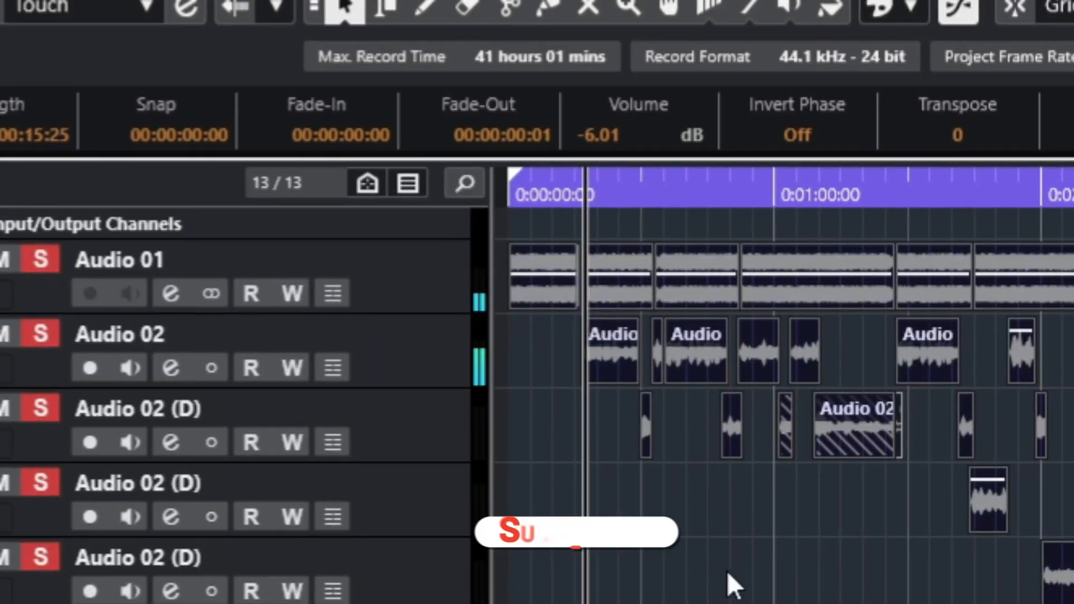
{"action": "left_click", "coordinate": [696, 572]}
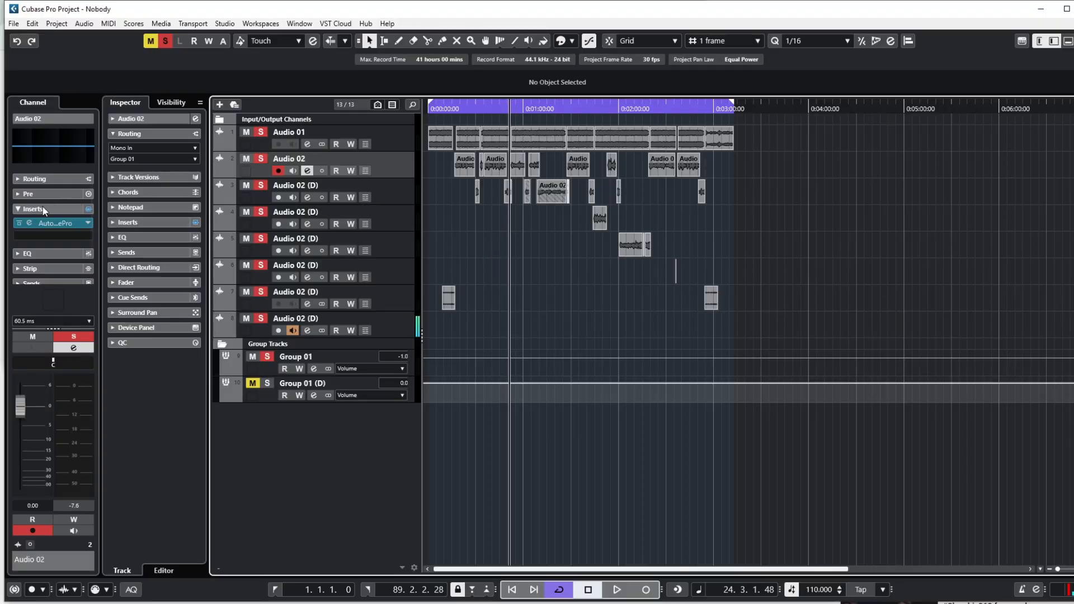
Step: Look at the Auto-Tune Pro settings on the Audio 02 track and close its editor
{"action": "left_click", "coordinate": [26, 223]}
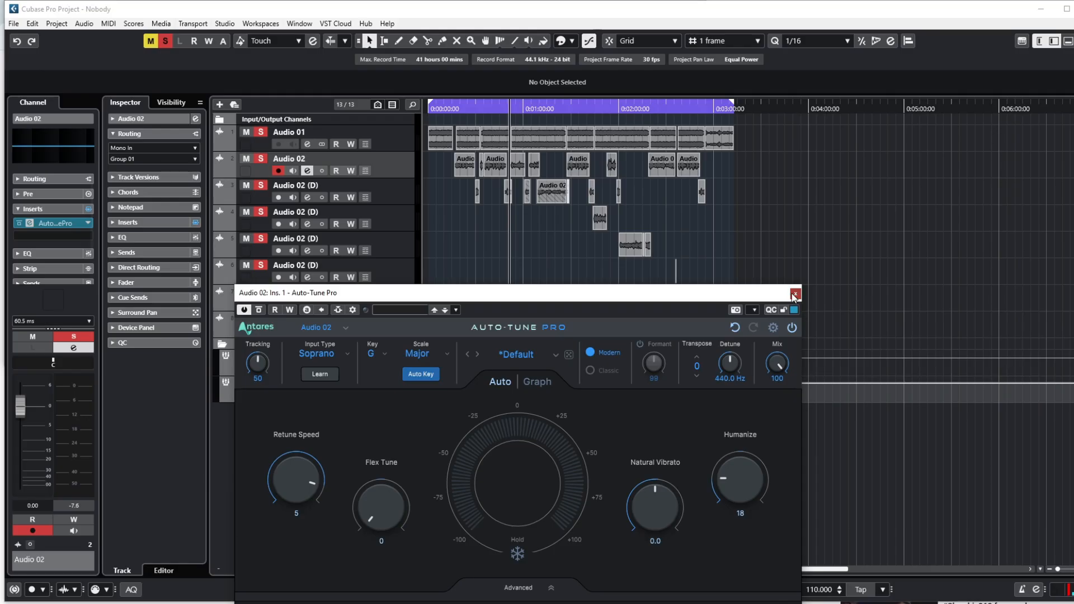
{"action": "left_click", "coordinate": [796, 292]}
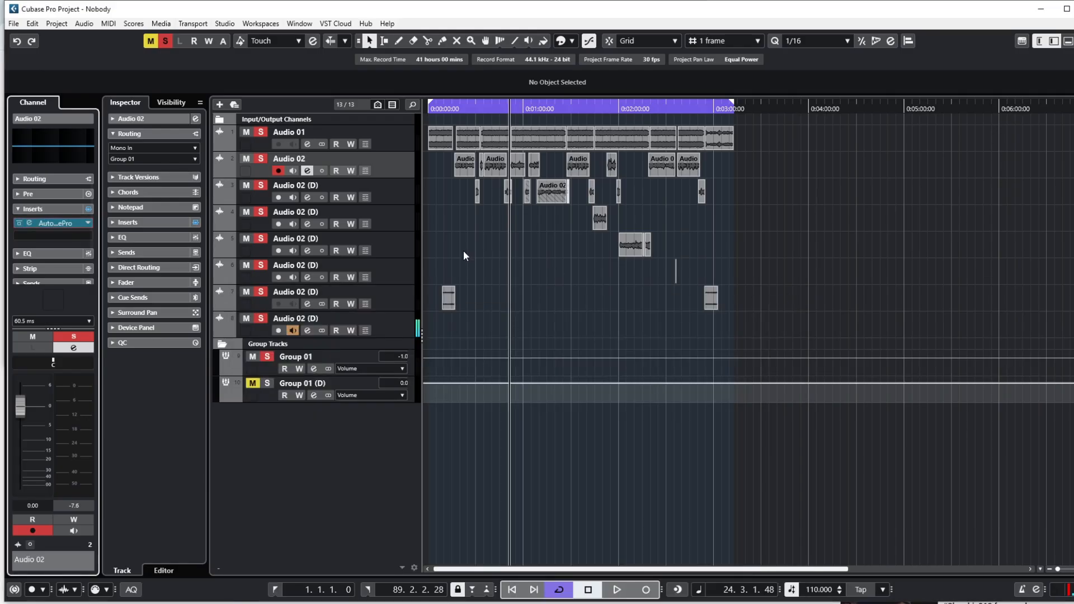
Step: Insert the StudioVerse Audio Effects Stereo plug-in on the Group 01 track's first insert slot
{"action": "left_click", "coordinate": [353, 351]}
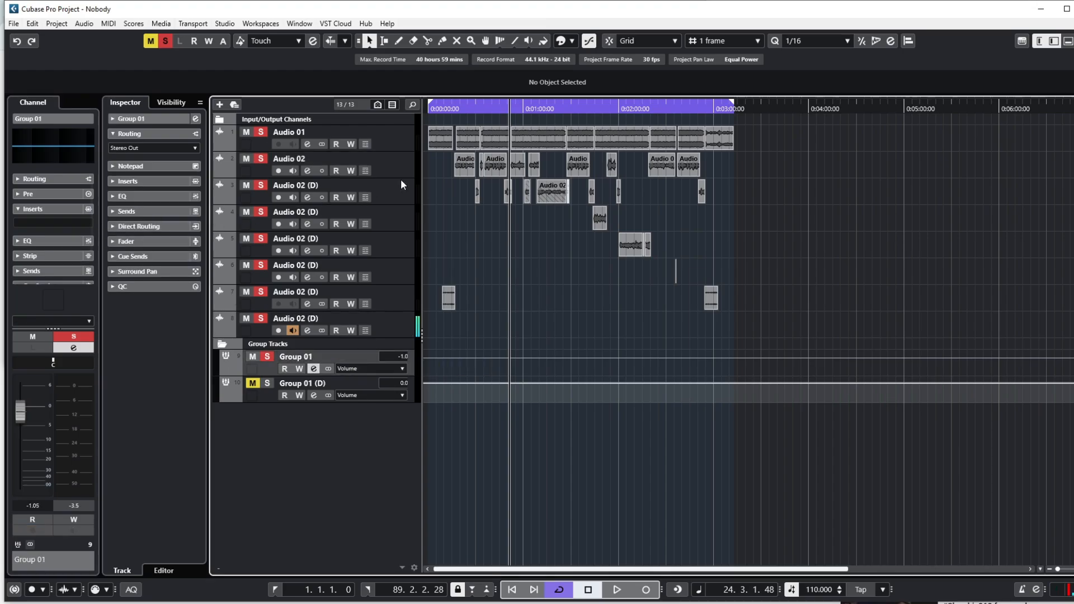
{"action": "left_click", "coordinate": [73, 223]}
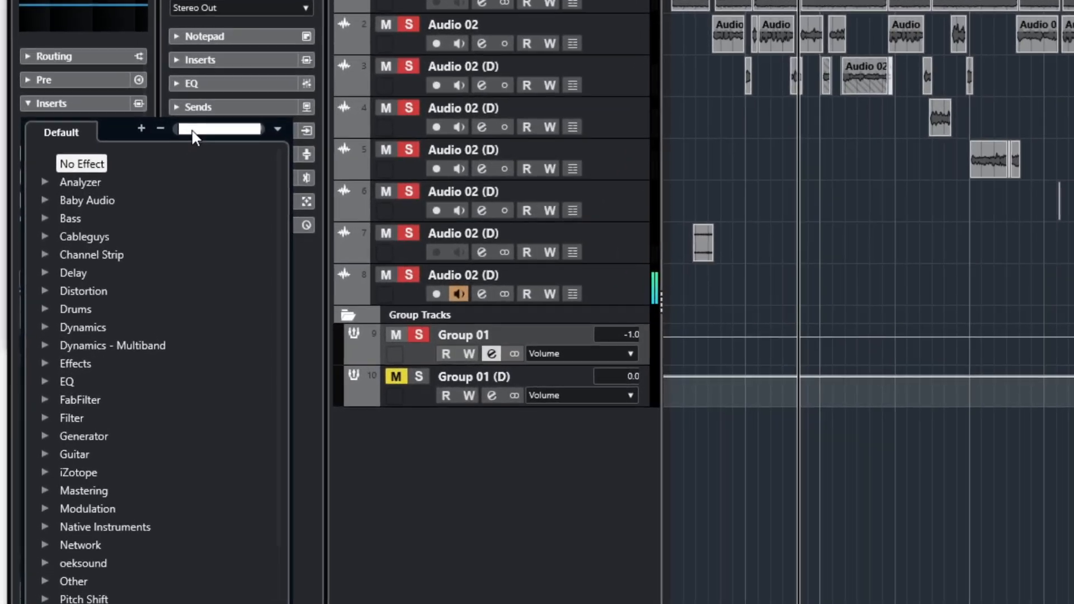
{"action": "type", "text": "studio"}
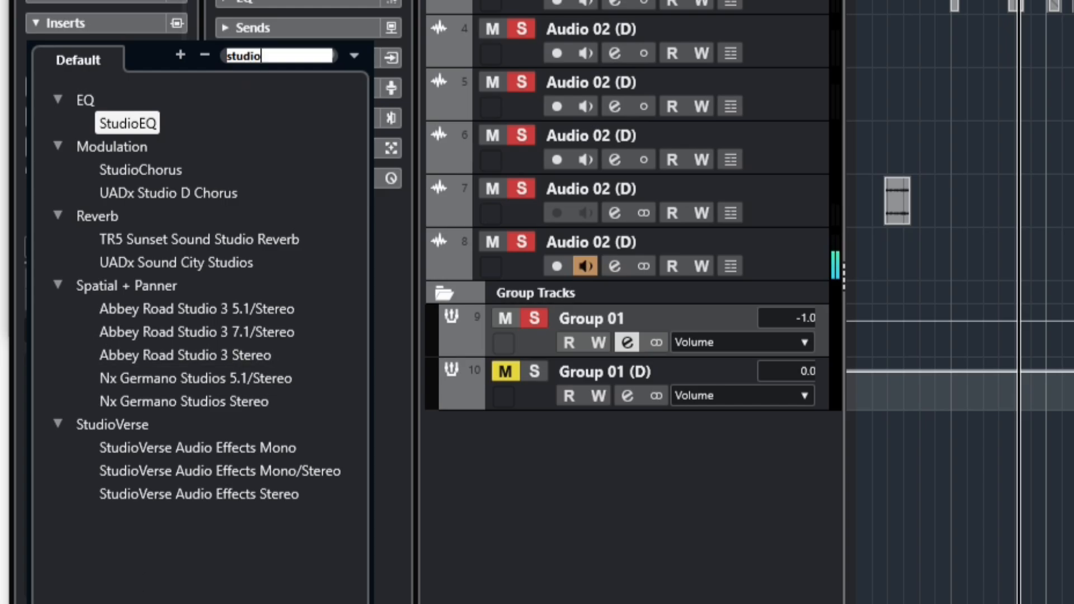
{"action": "left_click", "coordinate": [229, 512]}
{"action": "left_click", "coordinate": [231, 496]}
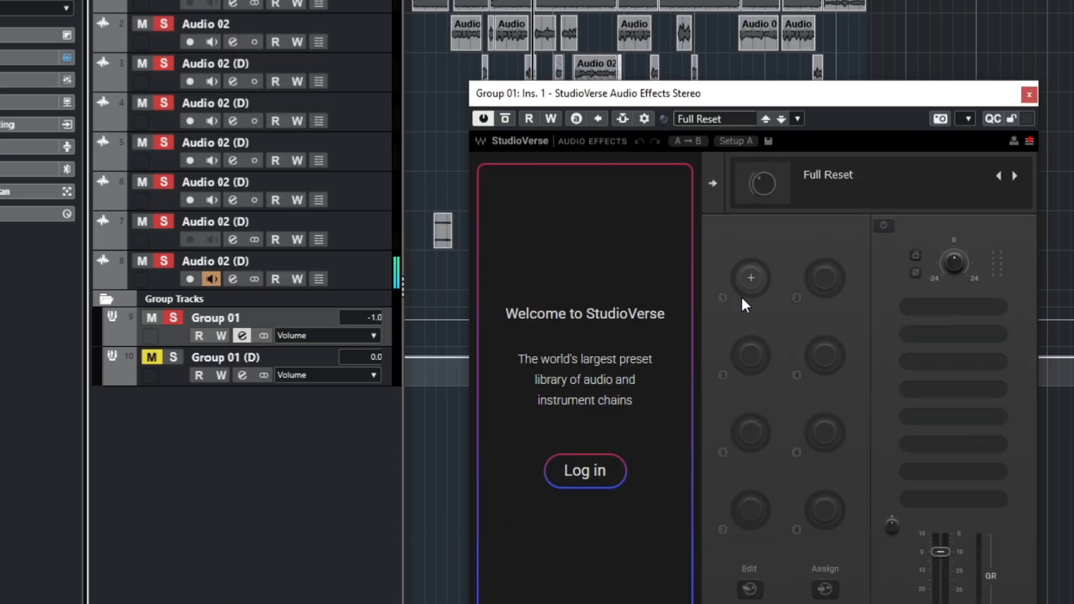
Step: Load the NS1 noise suppressor in the first StudioVerse slot at 13.3 and raise the Group 01 volume to 0.4
{"action": "left_click", "coordinate": [918, 302]}
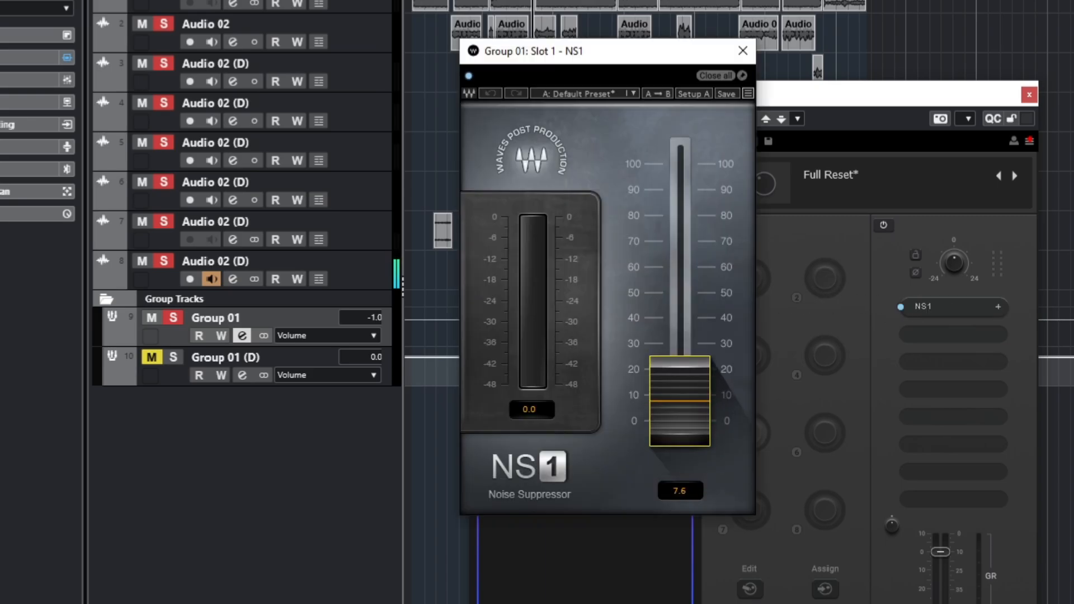
{"action": "mouse_move", "coordinate": [680, 401]}
{"action": "left_mouse_down"}
{"action": "mouse_move", "coordinate": [680, 164]}
{"action": "mouse_move", "coordinate": [679, 387]}
{"action": "left_mouse_up"}
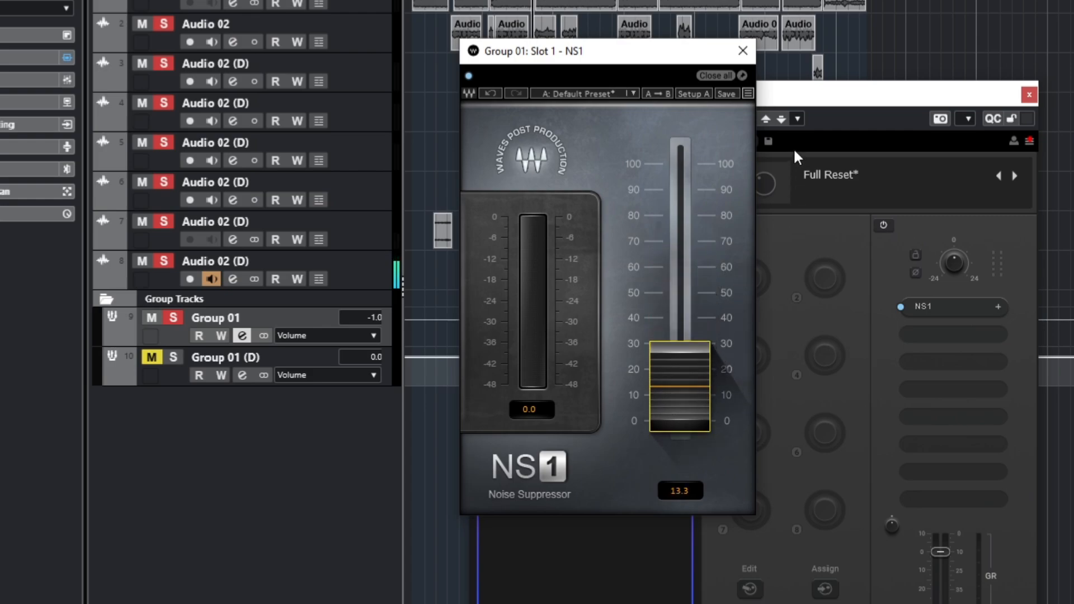
{"action": "left_click", "coordinate": [1030, 95]}
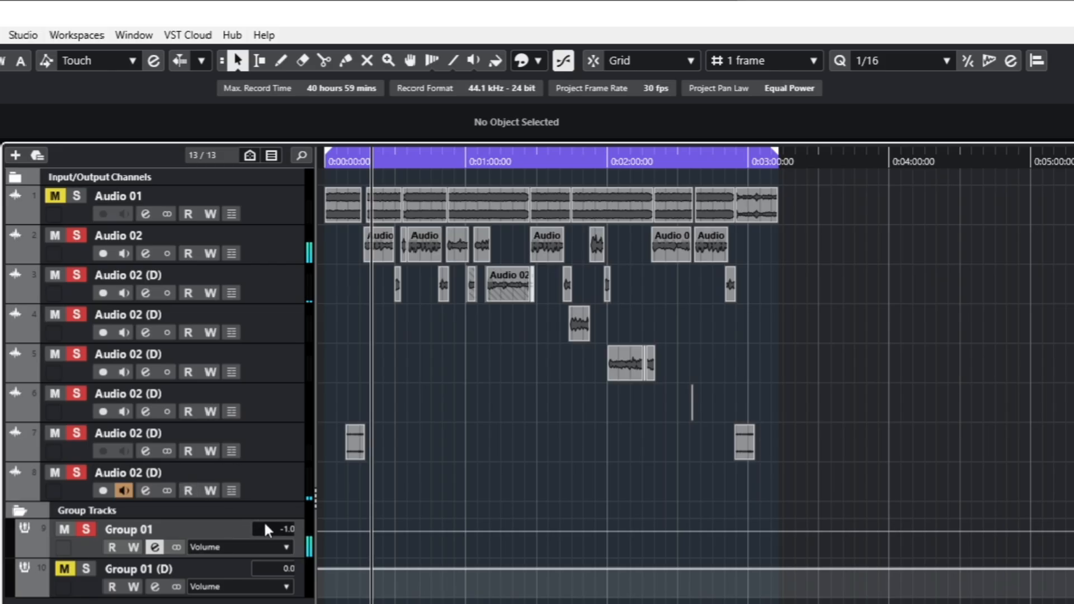
{"action": "scroll", "coordinate": [355, 318], "scroll_direction": "up", "scroll_amount": 4}
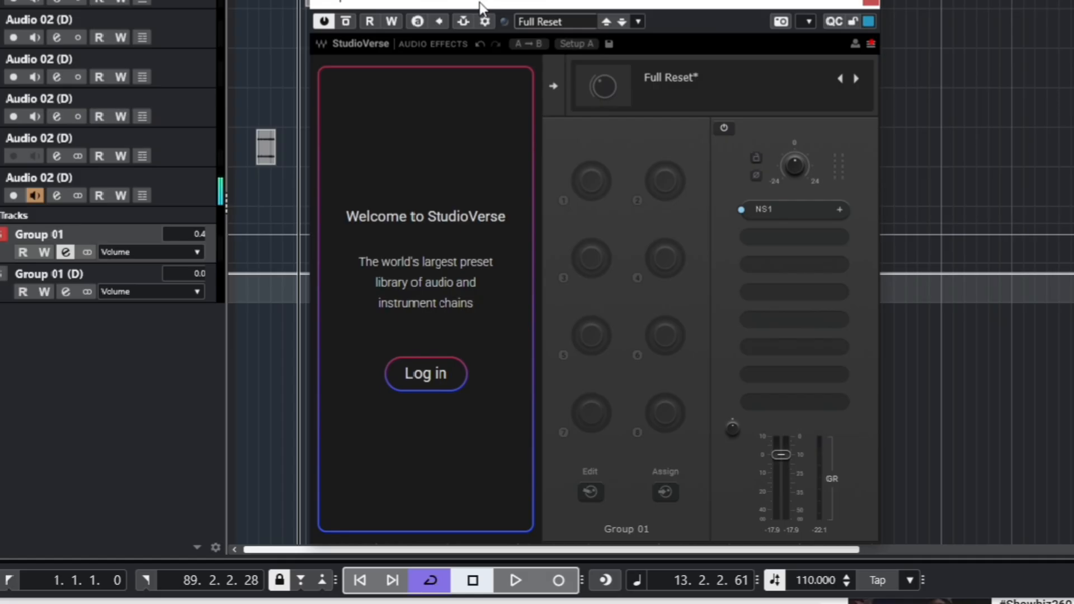
Step: Load FabFilter Pro-Q in the second StudioVerse slot and place its window clear of the chain
{"action": "left_click", "coordinate": [811, 238]}
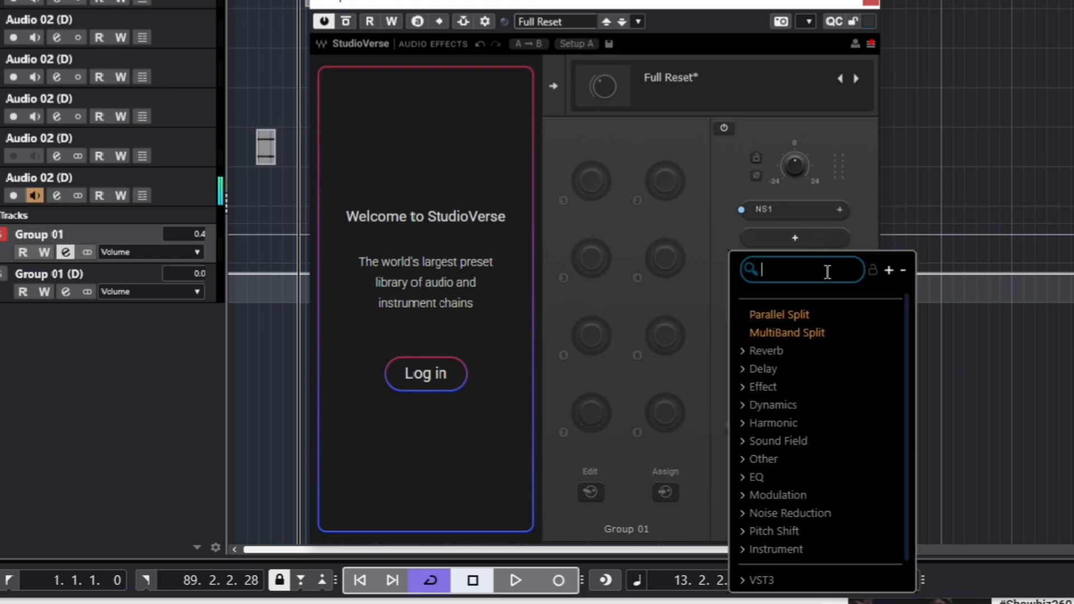
{"action": "type", "text": "fab"}
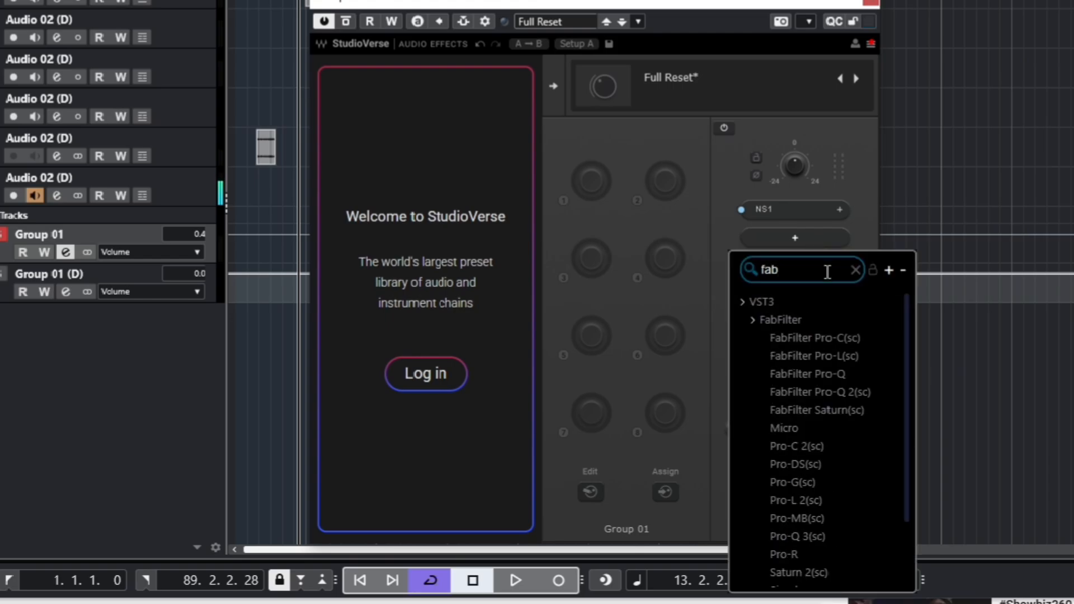
{"action": "left_click", "coordinate": [823, 373]}
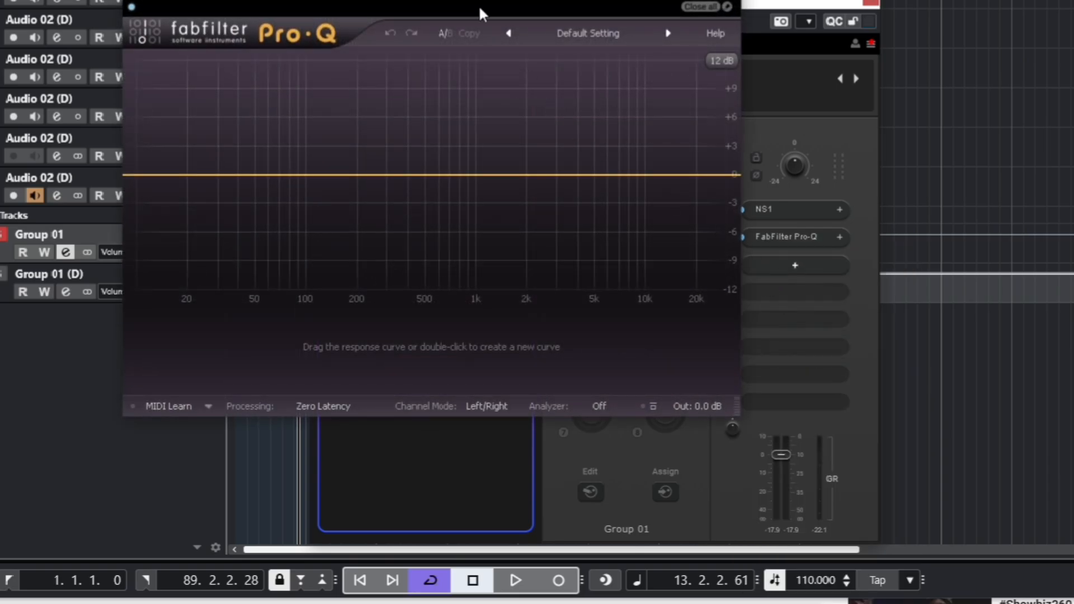
{"action": "left_click_drag", "start_coordinate": [482, 1], "coordinate": [431, 17]}
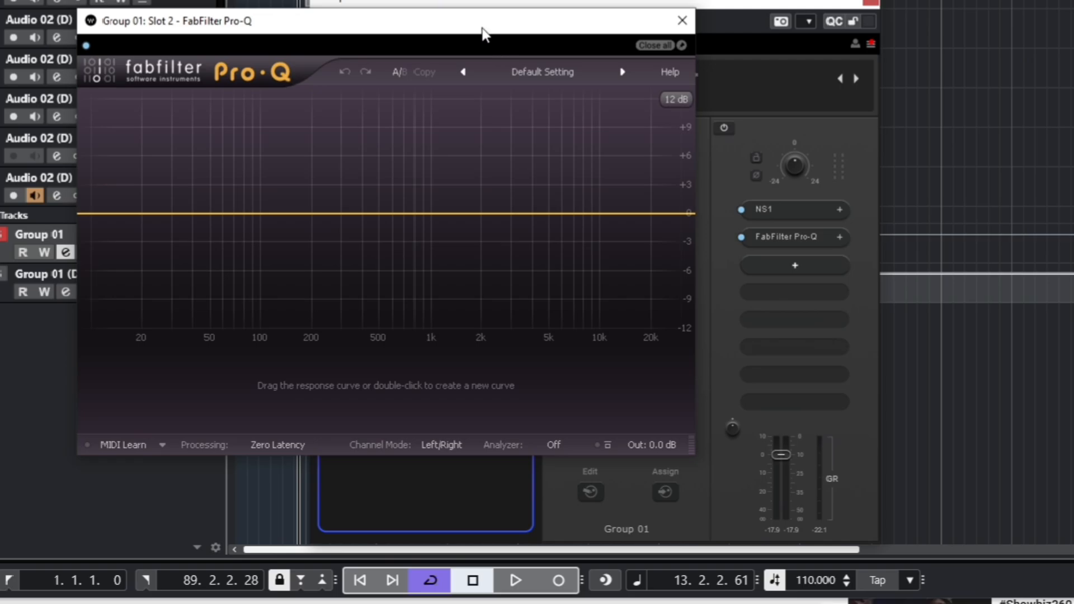
{"action": "left_click_drag", "start_coordinate": [482, 28], "coordinate": [385, 0]}
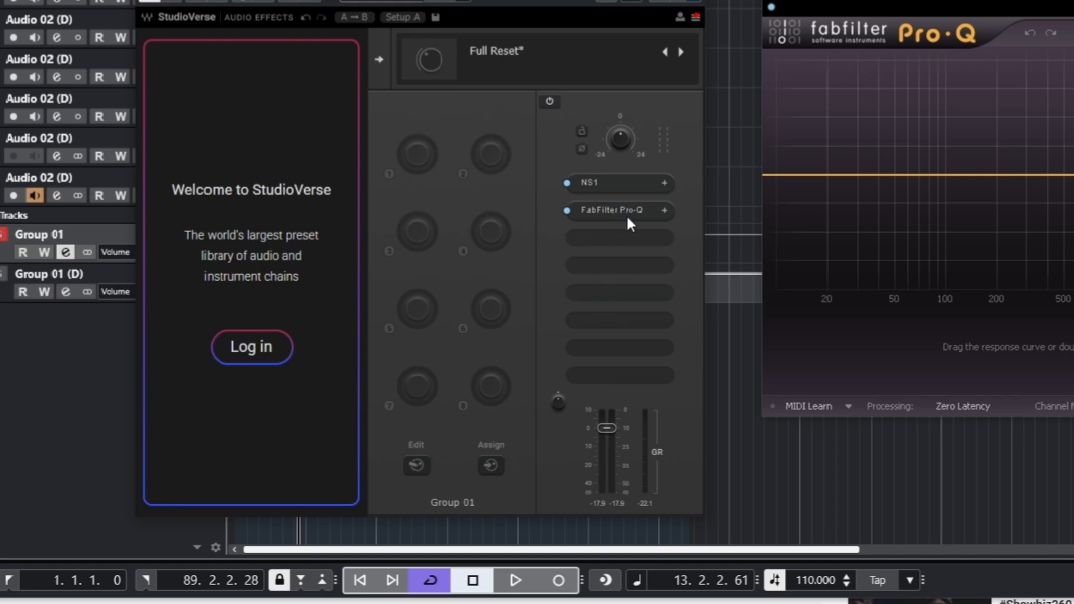
{"action": "left_click_drag", "start_coordinate": [414, 1], "coordinate": [421, 39]}
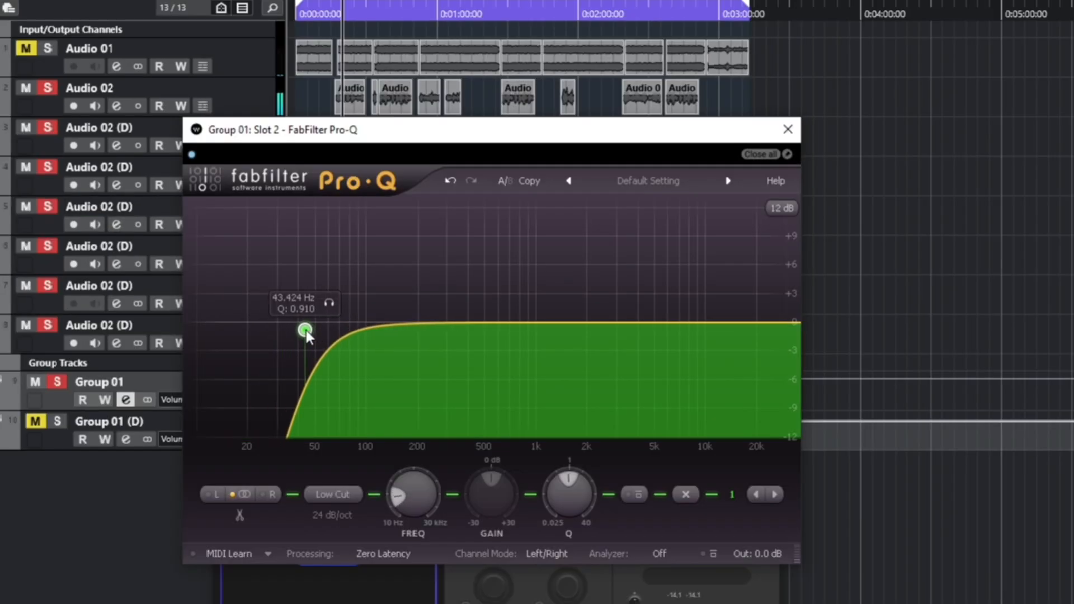
Step: Set the Pro-Q low cut to about 133 Hz with a Q of 1, using the Pre-EQ analyzer
{"action": "left_click_drag", "start_coordinate": [304, 330], "coordinate": [328, 322]}
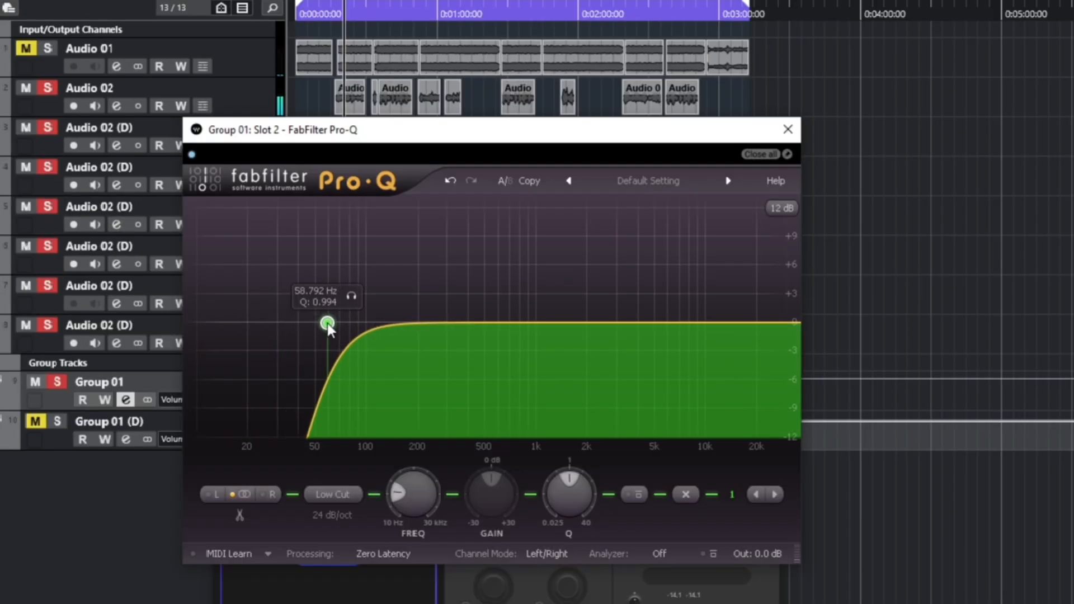
{"action": "left_click", "coordinate": [675, 558]}
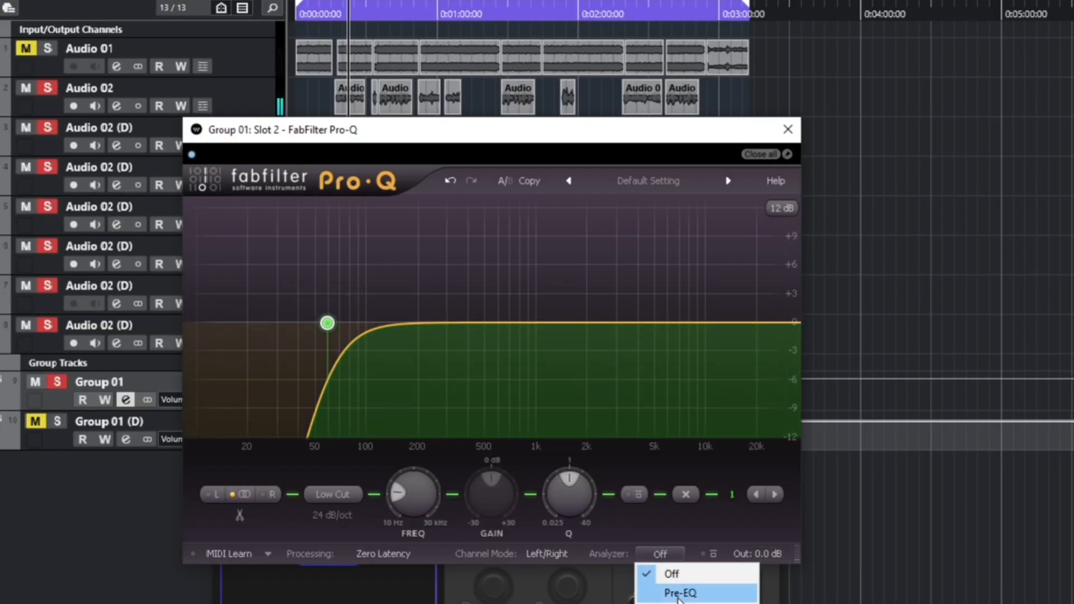
{"action": "left_click", "coordinate": [679, 591]}
{"action": "left_click_drag", "start_coordinate": [328, 323], "coordinate": [388, 318]}
{"action": "double_click", "coordinate": [571, 495]}
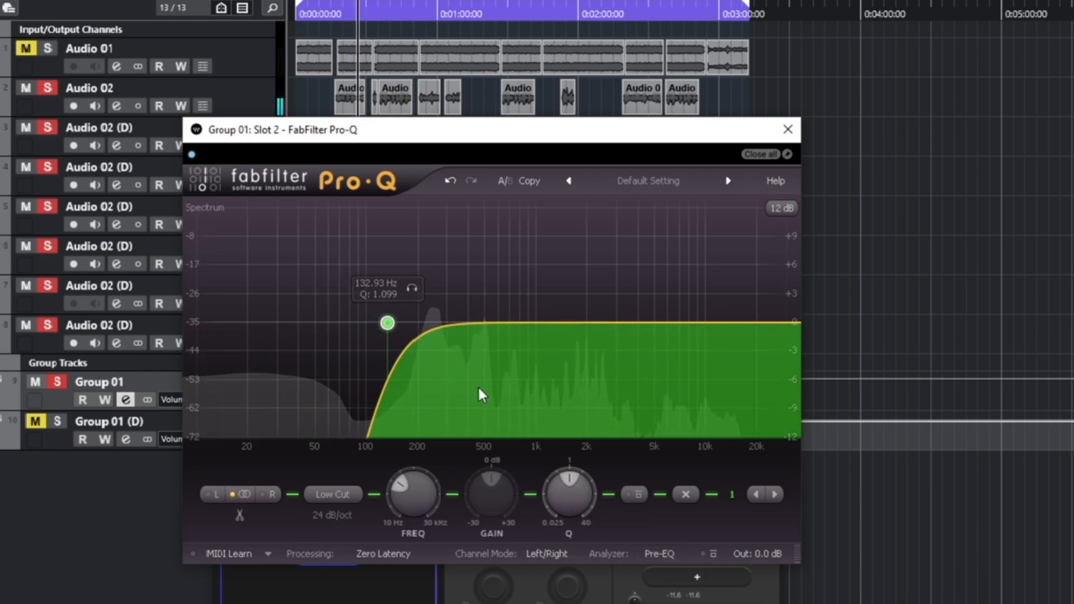
Step: Add a bell band, sweep it boosted to about 241 Hz, and set its gain to -5 dB
{"action": "left_click_drag", "start_coordinate": [459, 323], "coordinate": [432, 208]}
{"action": "scroll", "coordinate": [451, 302], "scroll_direction": "up", "scroll_amount": 12}
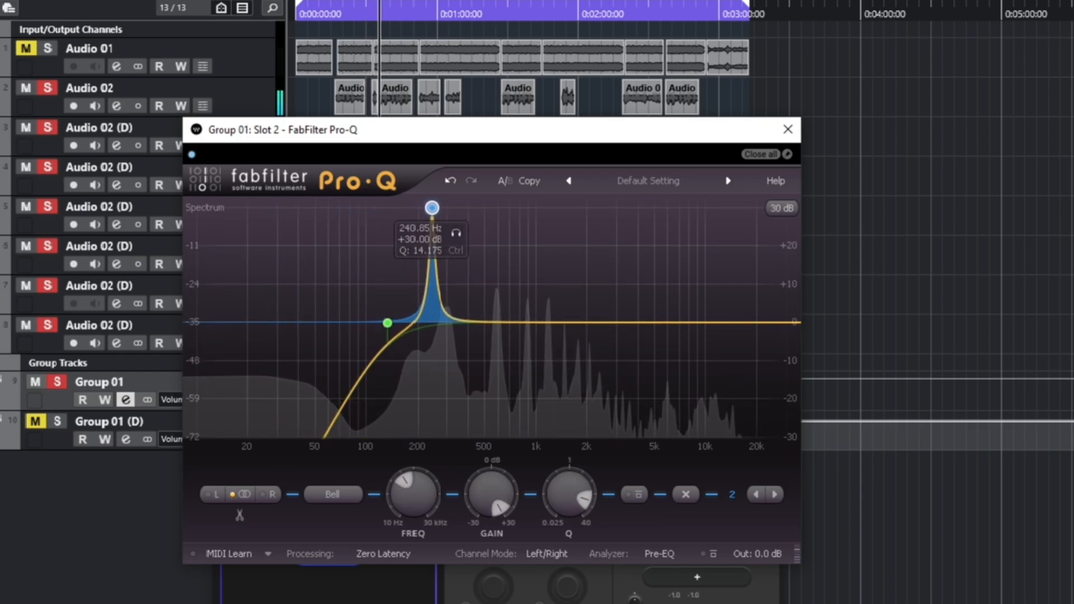
{"action": "double_click", "coordinate": [502, 488]}
{"action": "type", "text": "-5"}
{"action": "key", "text": "Return"}
{"action": "scroll", "coordinate": [569, 488], "scroll_direction": "down", "scroll_amount": 2}
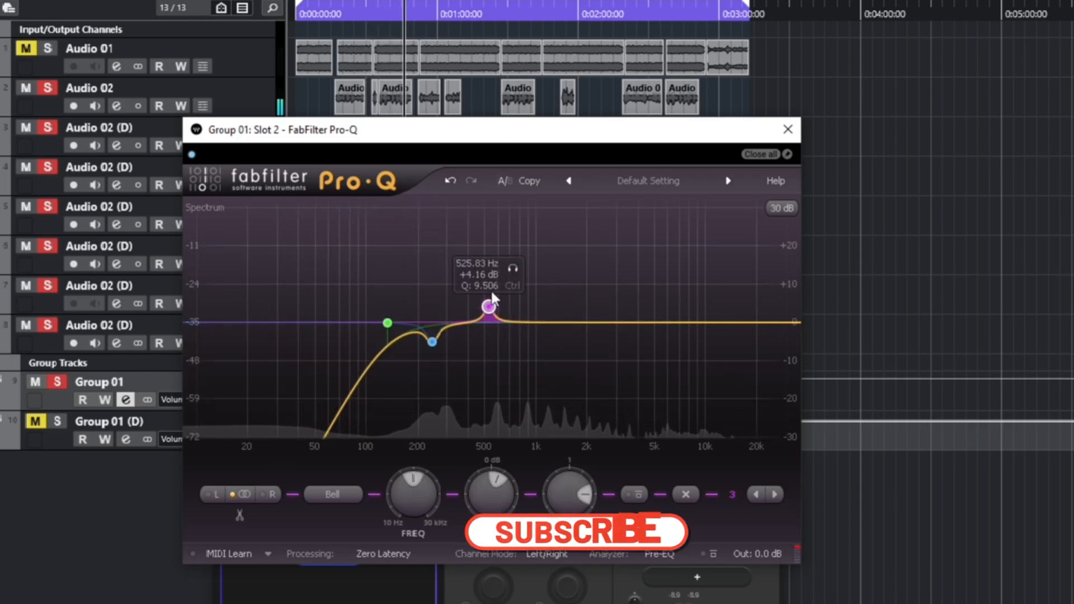
Step: Sweep out narrow bell cuts of -5 dB at about 468 Hz, -4 dB near 800 Hz and -5 dB at about 2566 Hz
{"action": "left_click_drag", "start_coordinate": [490, 306], "coordinate": [518, 114]}
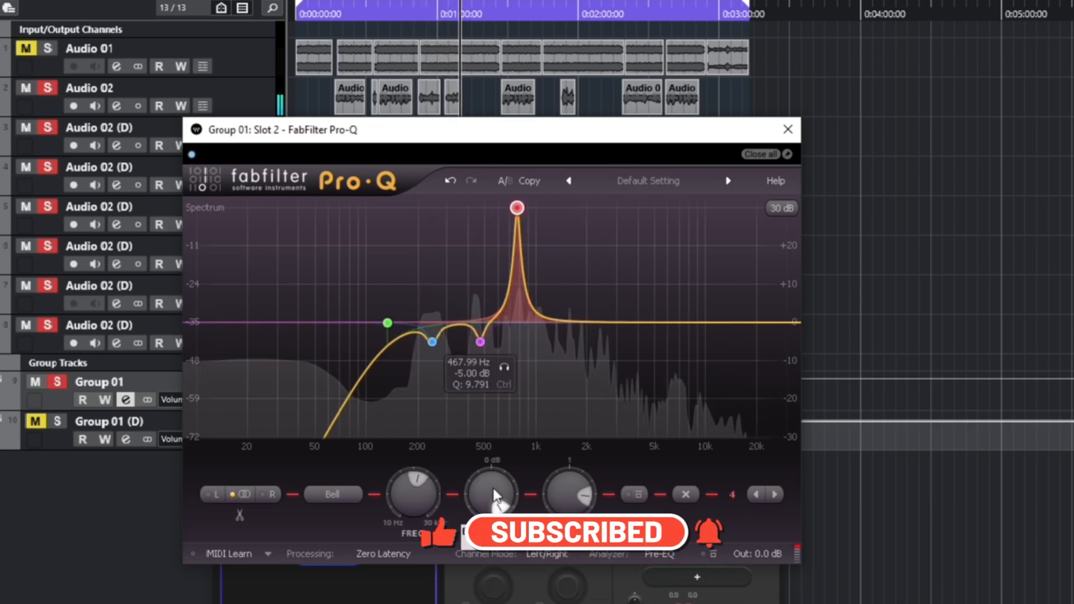
{"action": "double_click", "coordinate": [494, 490]}
{"action": "type", "text": "-4"}
{"action": "key", "text": "Return"}
{"action": "left_click_drag", "start_coordinate": [592, 322], "coordinate": [607, 212]}
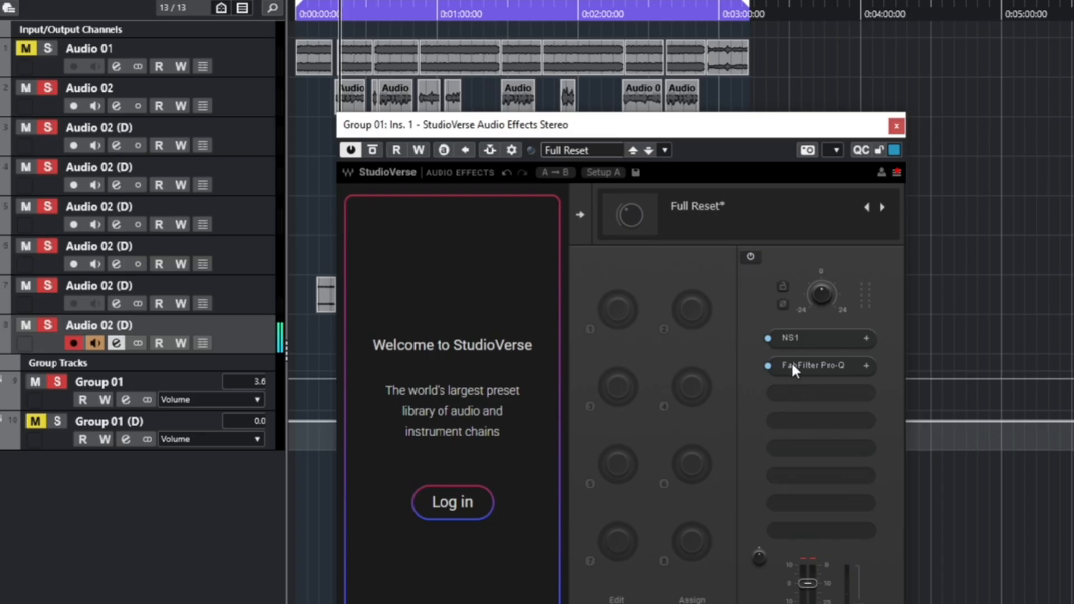
Step: Reopen FabFilter Pro-Q and review the frequency, gain and Q of each EQ band
{"action": "left_click", "coordinate": [792, 362]}
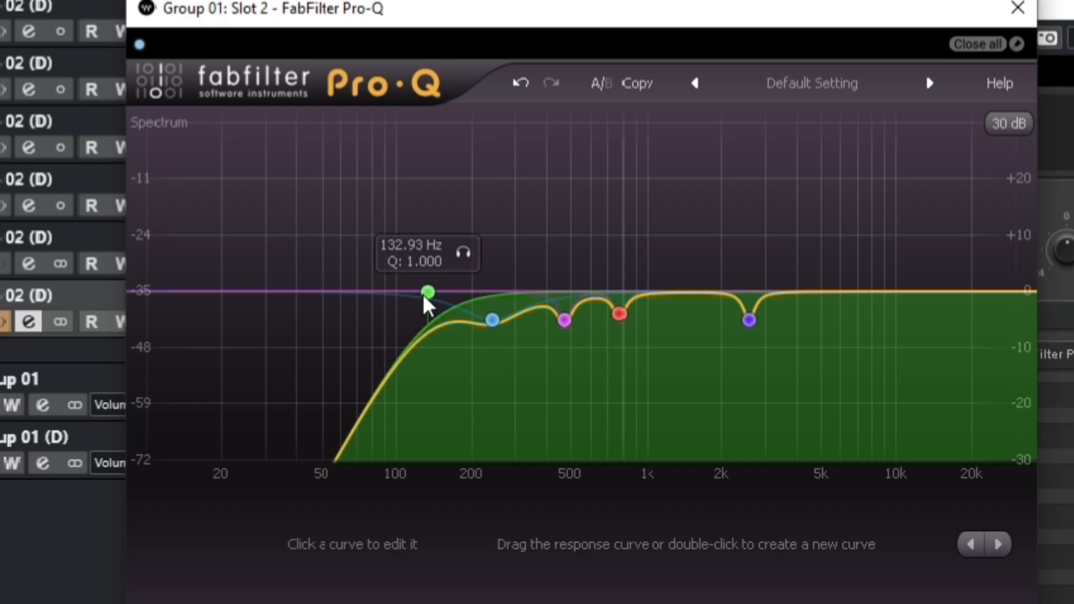
{"action": "left_click", "coordinate": [495, 320]}
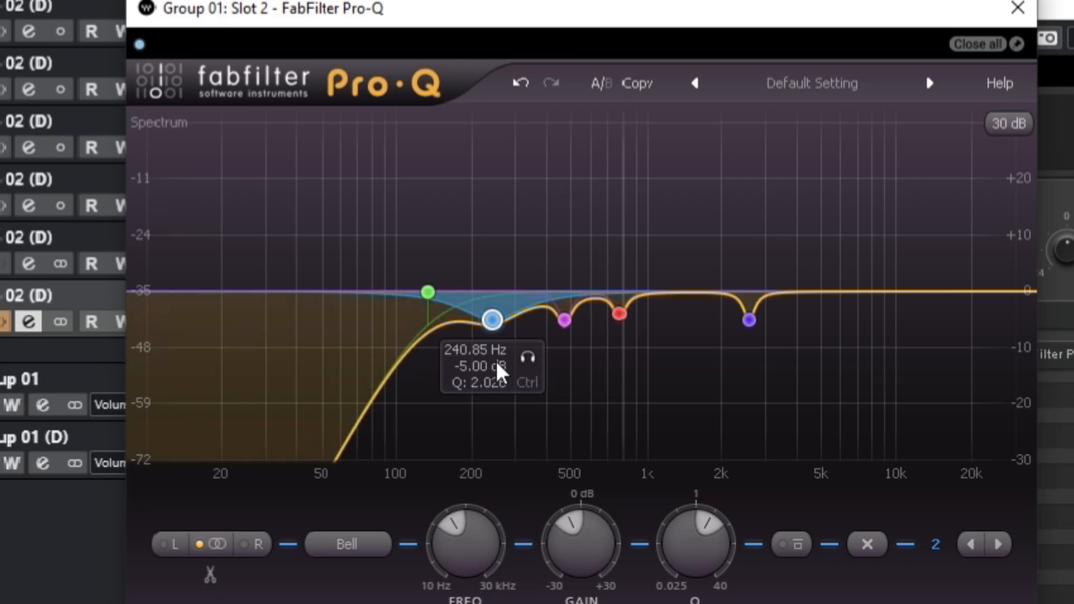
{"action": "left_click", "coordinate": [564, 322]}
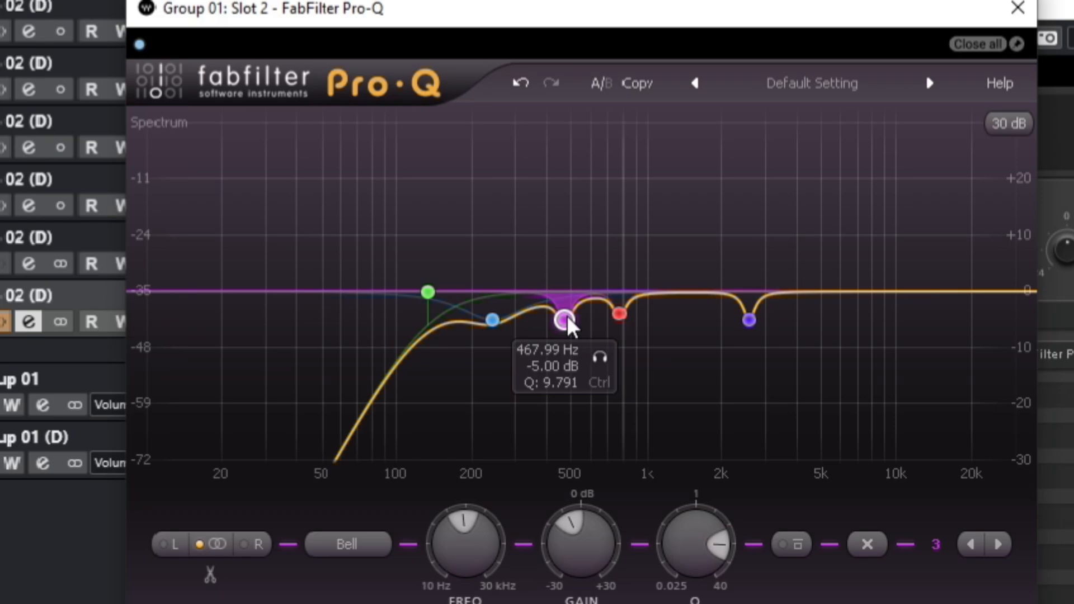
{"action": "left_click", "coordinate": [614, 326]}
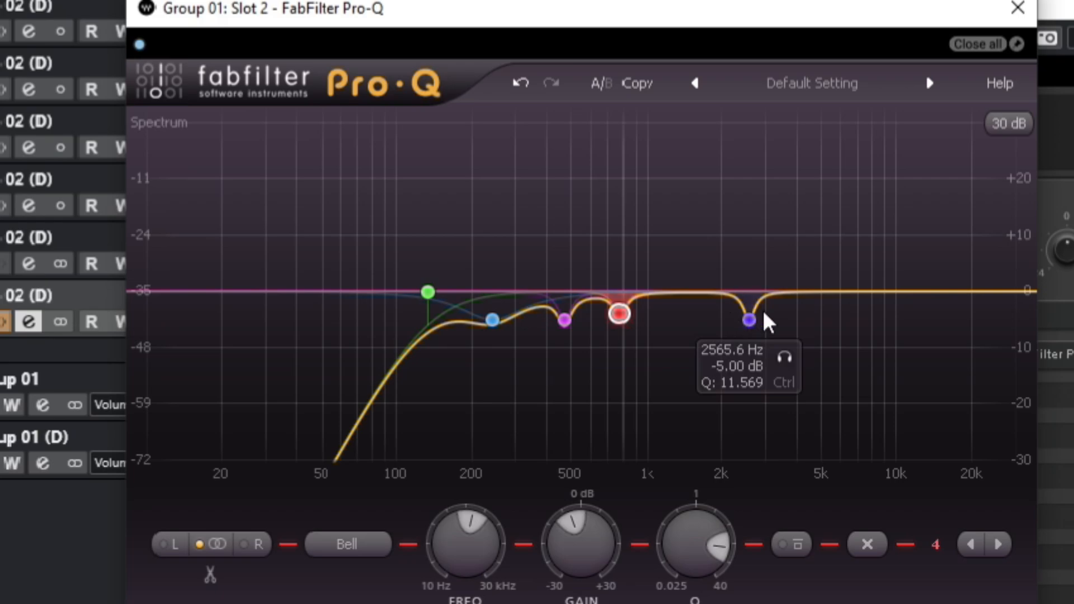
{"action": "key", "text": "ctrl+a"}
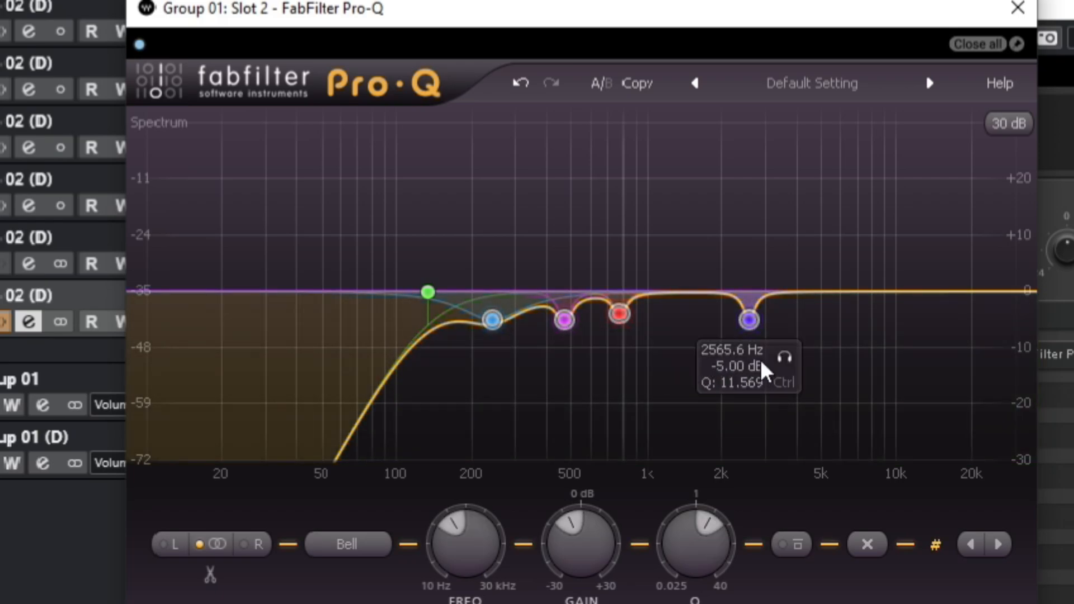
Step: Solo the highest-frequency bell cut to audition its range during playback, and close the Pro-Q editor
{"action": "left_click", "coordinate": [749, 320]}
{"action": "left_click", "coordinate": [784, 358]}
{"action": "left_click", "coordinate": [783, 357]}
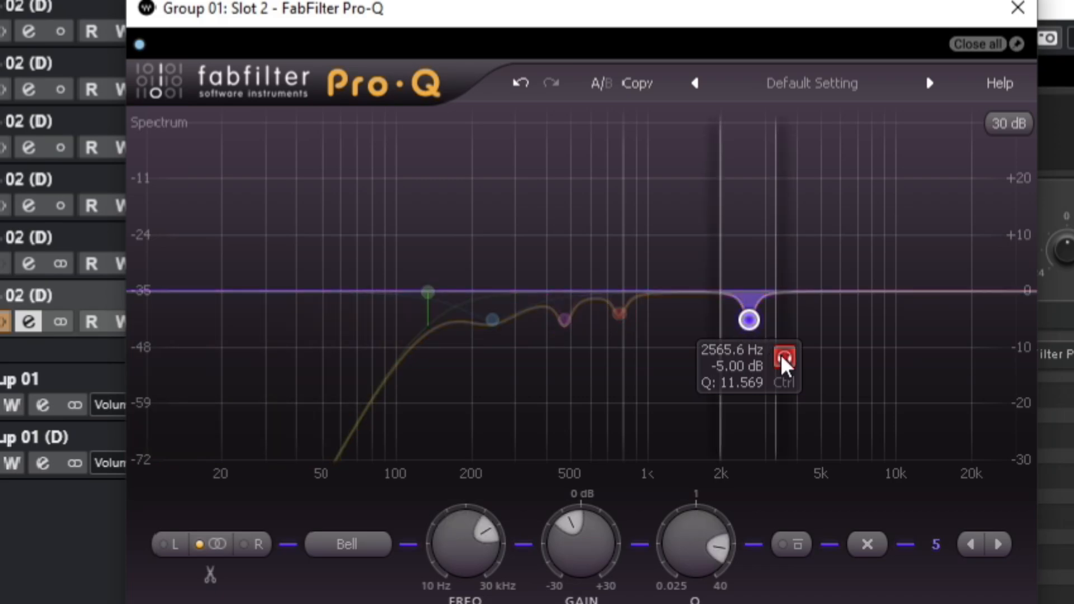
{"action": "key", "text": "space"}
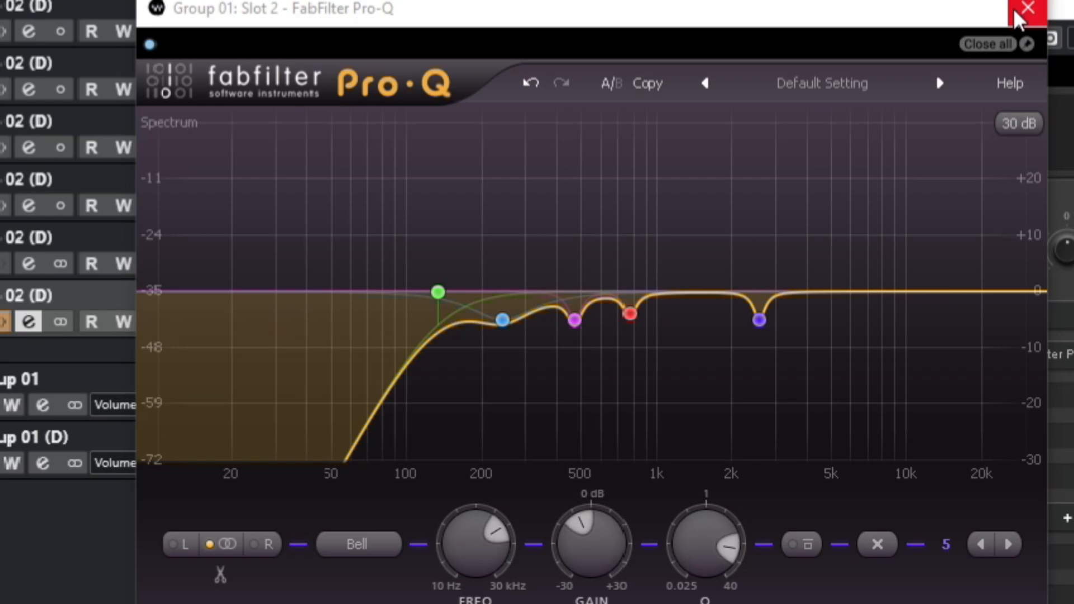
{"action": "left_click", "coordinate": [1015, 13]}
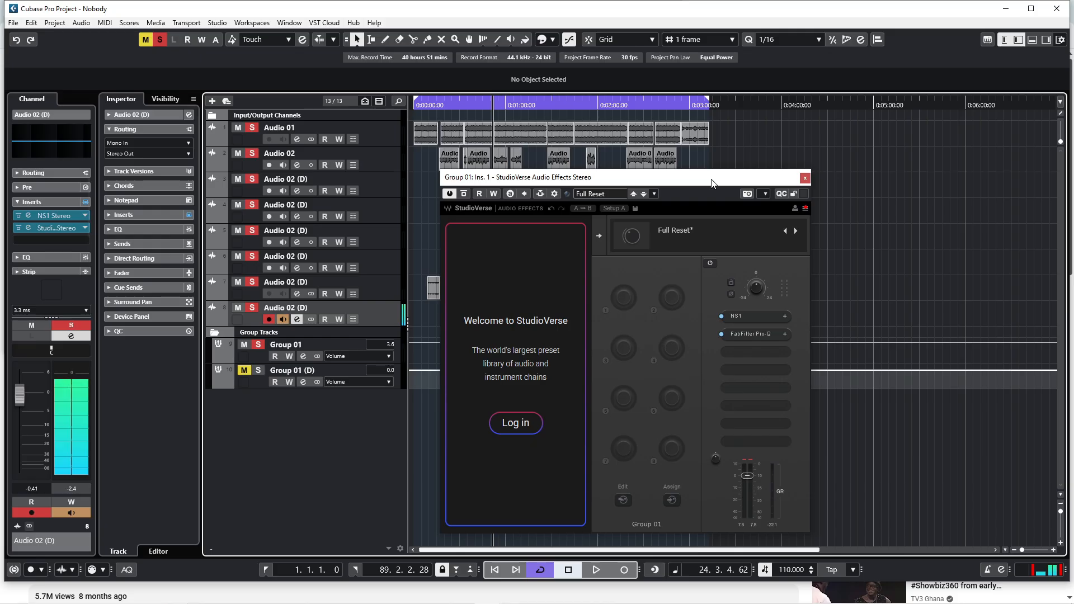
Step: Insert FabFilter Pro-MB in the third slot of the StudioVerse chain
{"action": "left_click", "coordinate": [744, 353]}
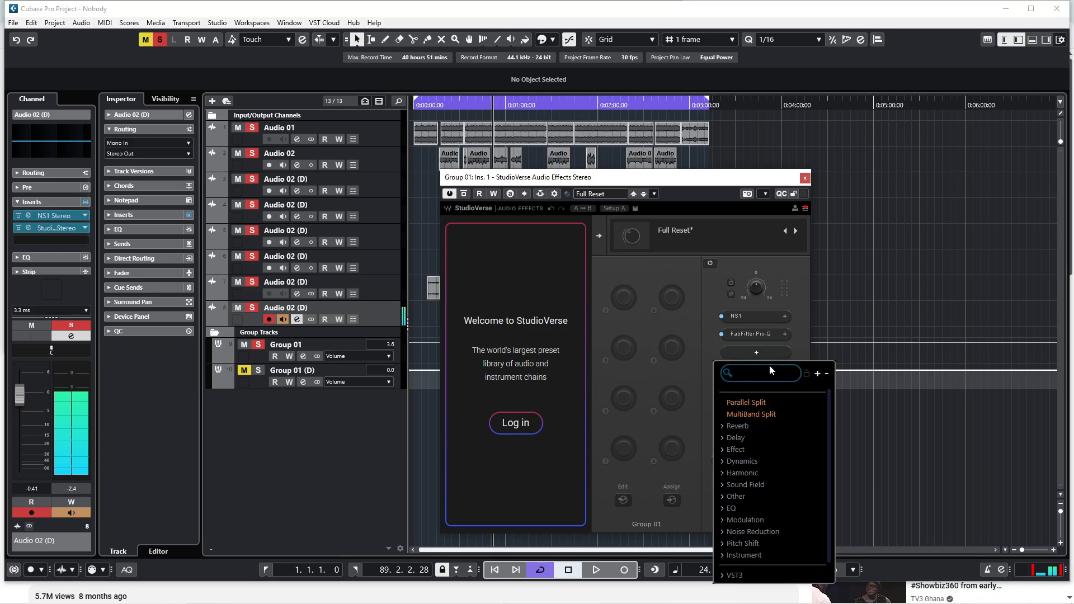
{"action": "type", "text": "mb"}
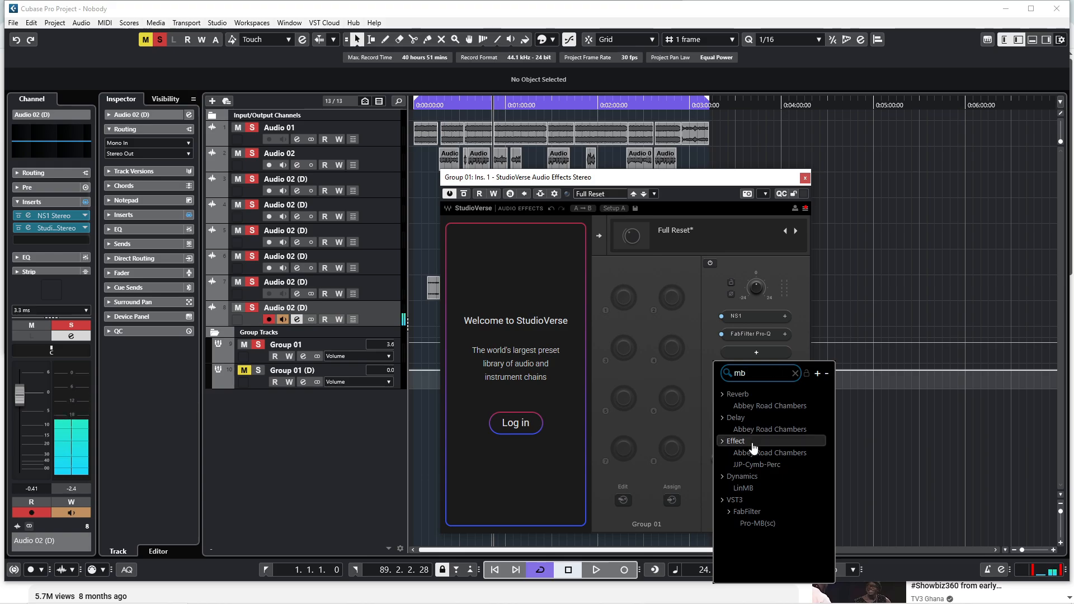
{"action": "left_click", "coordinate": [756, 523]}
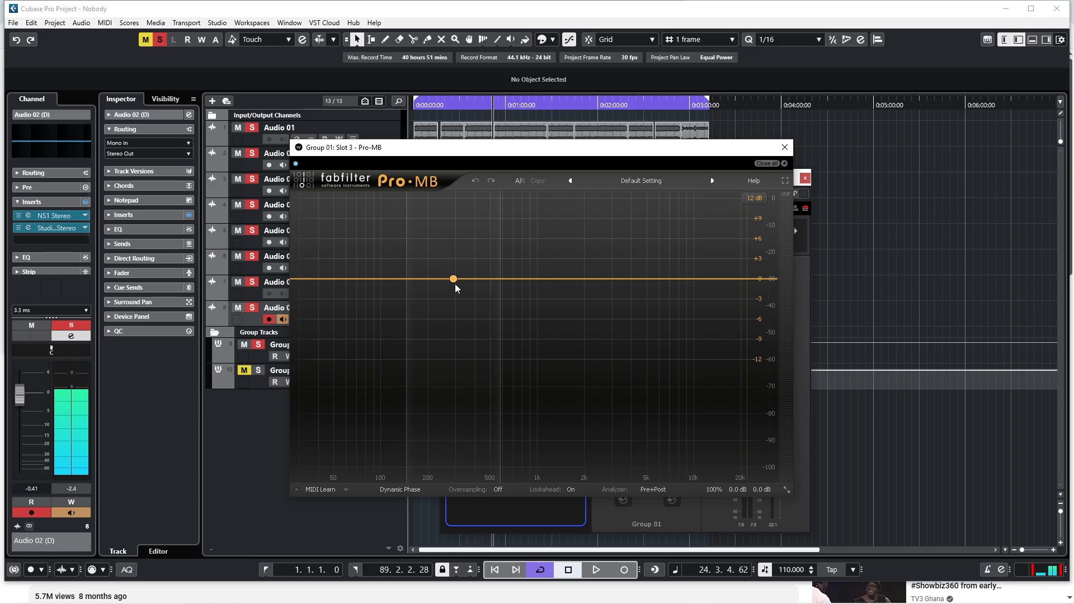
Step: Add a low-mid compression band in Pro-MB, steepen both its slopes and lower its threshold during playback
{"action": "left_click", "coordinate": [457, 280]}
{"action": "left_click_drag", "start_coordinate": [409, 278], "coordinate": [423, 278]}
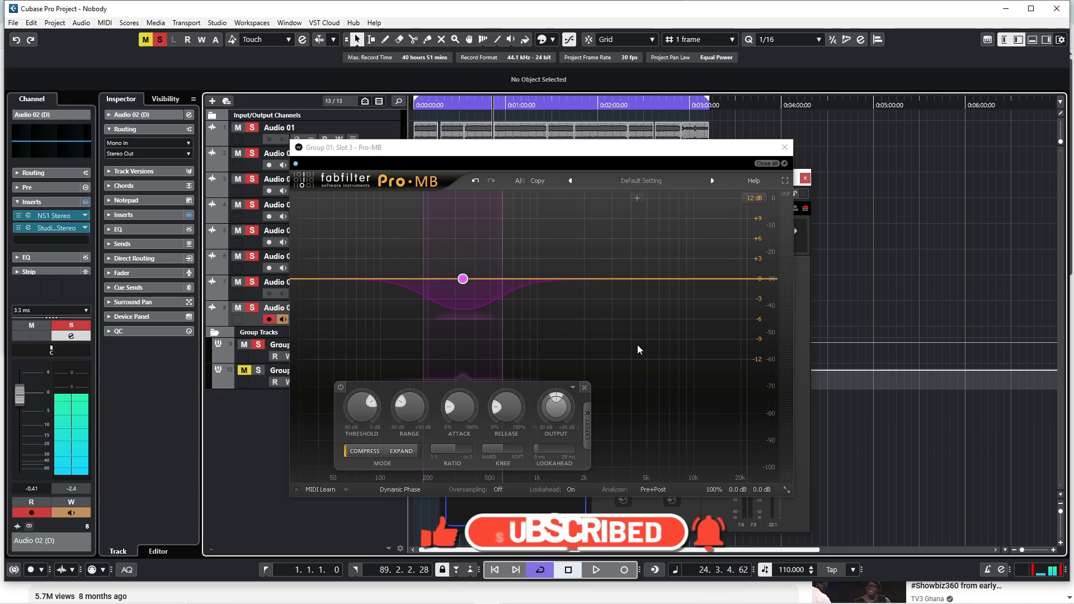
{"action": "key", "text": "space"}
{"action": "left_click_drag", "start_coordinate": [495, 278], "coordinate": [494, 257]}
{"action": "left_click_drag", "start_coordinate": [406, 279], "coordinate": [407, 257]}
{"action": "left_click_drag", "start_coordinate": [349, 407], "coordinate": [349, 425]}
Step: Add a second compression band from about 490 Hz to 2.2 kHz, with a steeper upper slope and a threshold of about -31 dB
{"action": "left_click", "coordinate": [524, 279]}
{"action": "left_click_drag", "start_coordinate": [552, 273], "coordinate": [590, 273]}
{"action": "left_click_drag", "start_coordinate": [494, 268], "coordinate": [488, 268]}
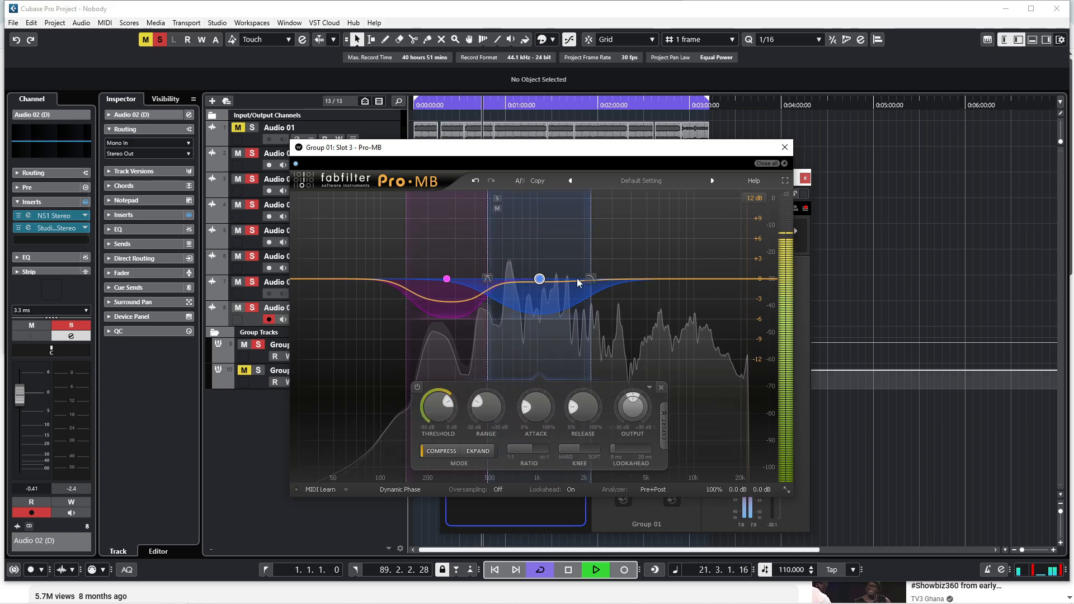
{"action": "left_click_drag", "start_coordinate": [589, 278], "coordinate": [589, 266]}
{"action": "left_click_drag", "start_coordinate": [449, 393], "coordinate": [453, 400]}
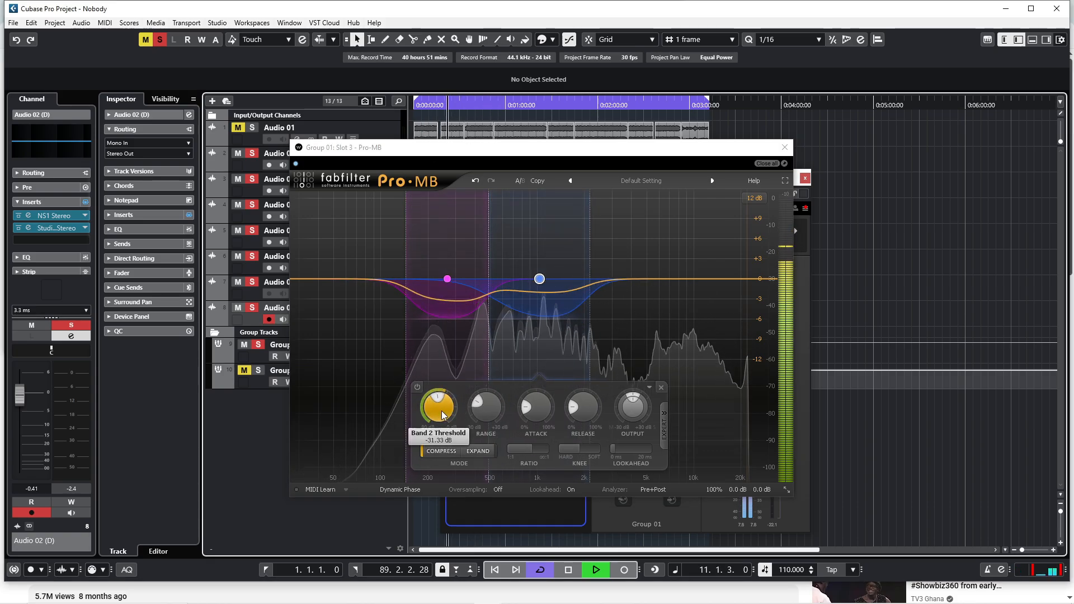
Step: Add a third compression band above the second, starting at about 2.2 kHz, and lower its threshold
{"action": "left_click", "coordinate": [625, 279]}
{"action": "left_click_drag", "start_coordinate": [595, 289], "coordinate": [591, 289]}
{"action": "left_click_drag", "start_coordinate": [524, 405], "coordinate": [523, 413]}
Step: Add a fourth band covering the lows below about 120 Hz and turn its output down to cut that range
{"action": "left_click", "coordinate": [360, 279]}
{"action": "left_click_drag", "start_coordinate": [406, 280], "coordinate": [392, 280]}
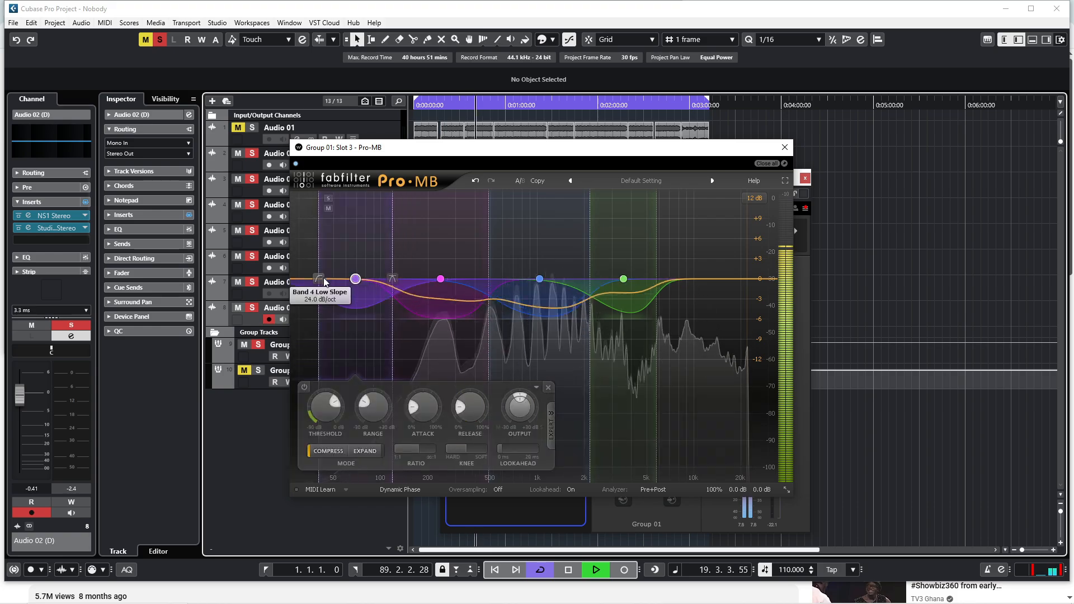
{"action": "left_click_drag", "start_coordinate": [319, 281], "coordinate": [292, 282]}
{"action": "left_click_drag", "start_coordinate": [520, 406], "coordinate": [520, 414]}
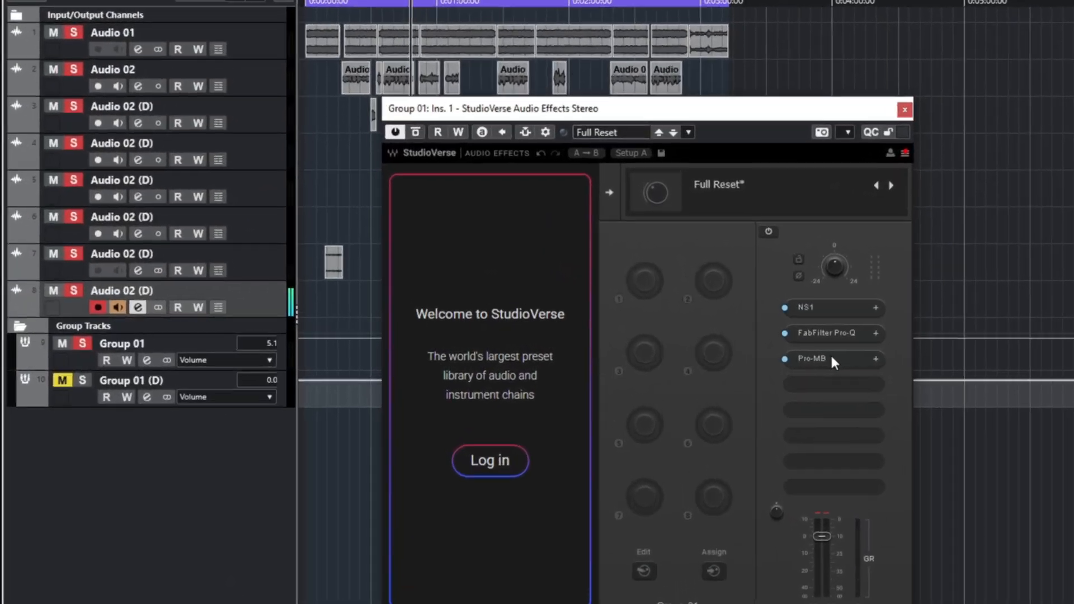
Step: Reopen Pro-MB and review Band 1's frequency, slope and crossover points
{"action": "left_click", "coordinate": [822, 358]}
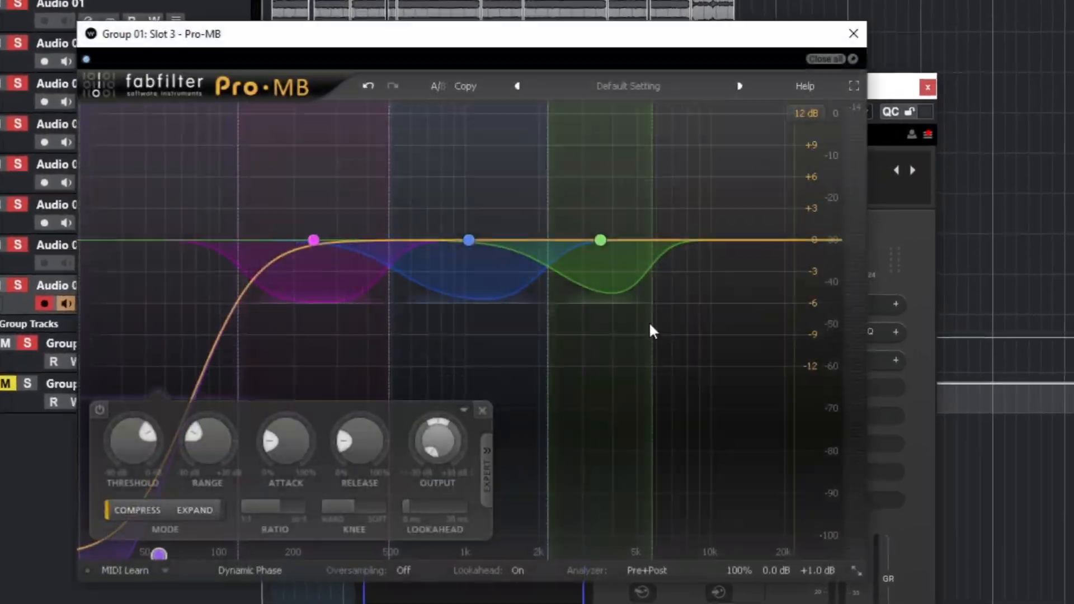
{"action": "mouse_move", "coordinate": [298, 244]}
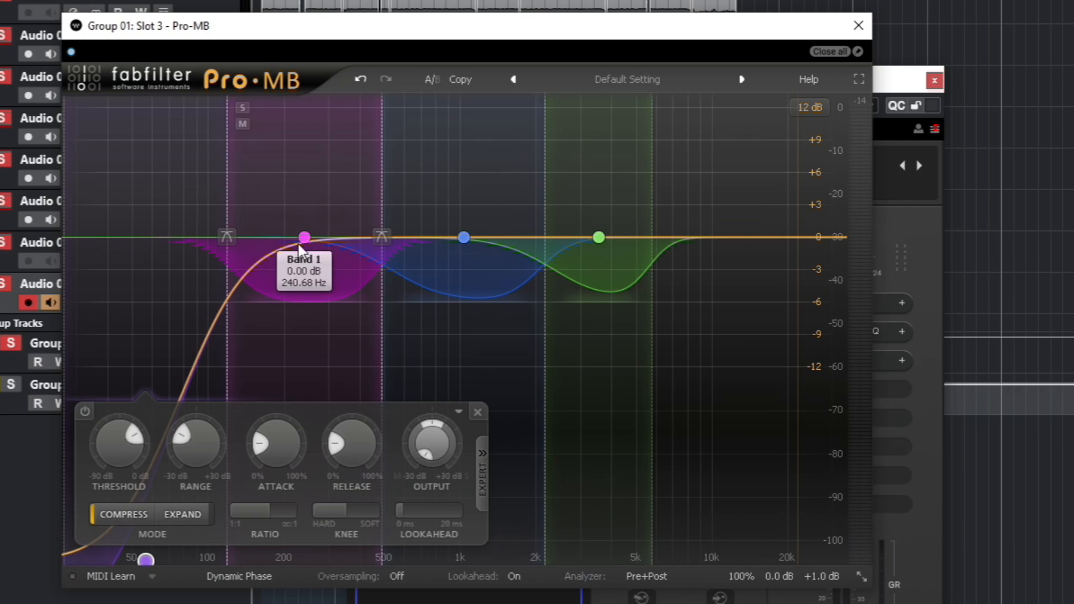
{"action": "mouse_move", "coordinate": [375, 240]}
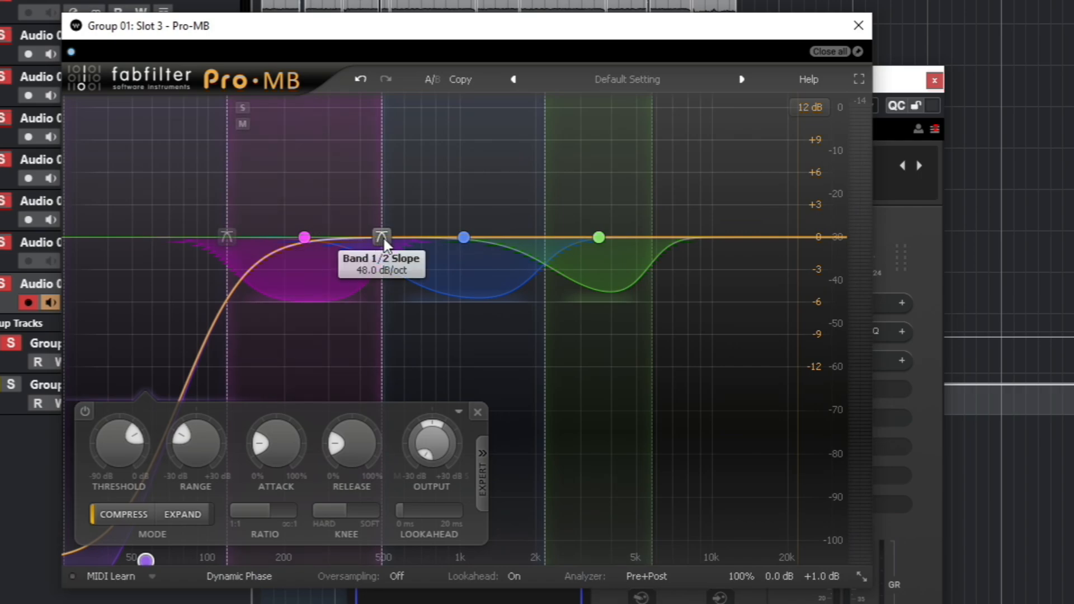
{"action": "mouse_move", "coordinate": [376, 213]}
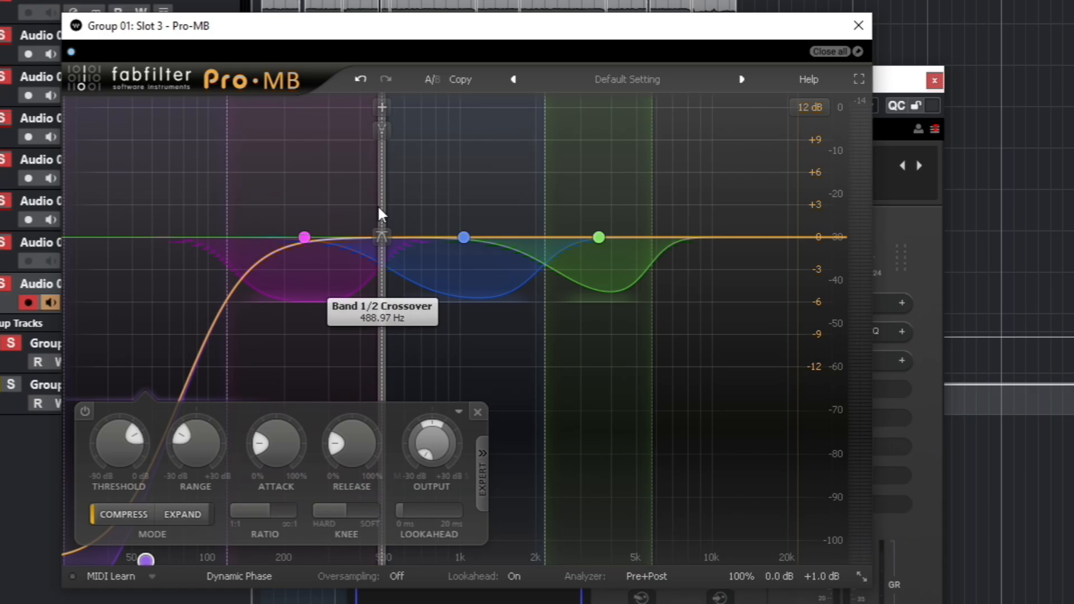
{"action": "left_click", "coordinate": [379, 212]}
{"action": "mouse_move", "coordinate": [229, 209]}
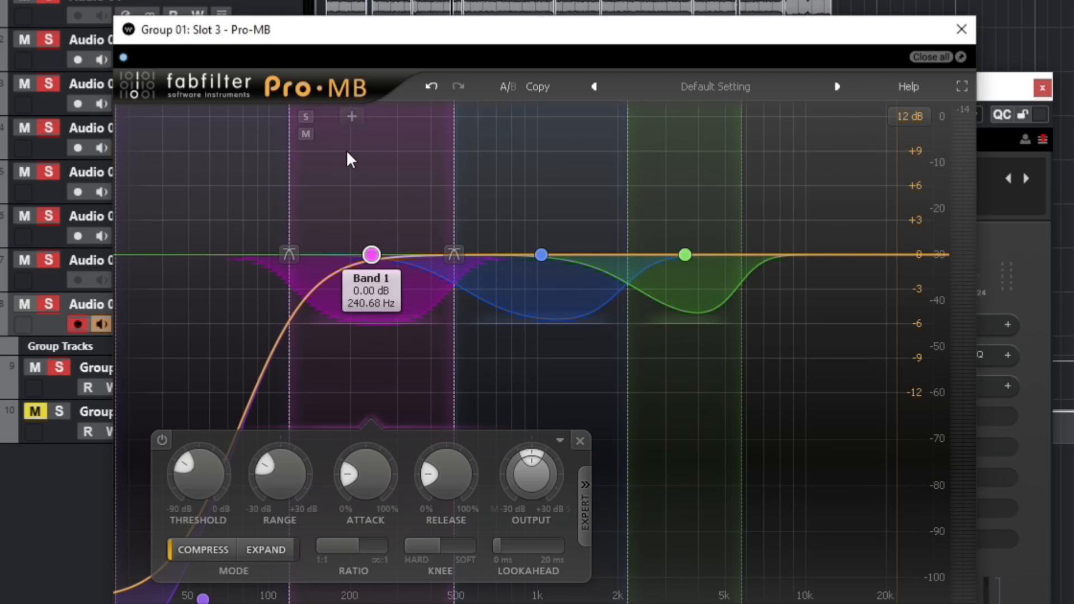
Step: Solo Band 1 to audition its compression during playback, and unsolo it
{"action": "left_click", "coordinate": [306, 117]}
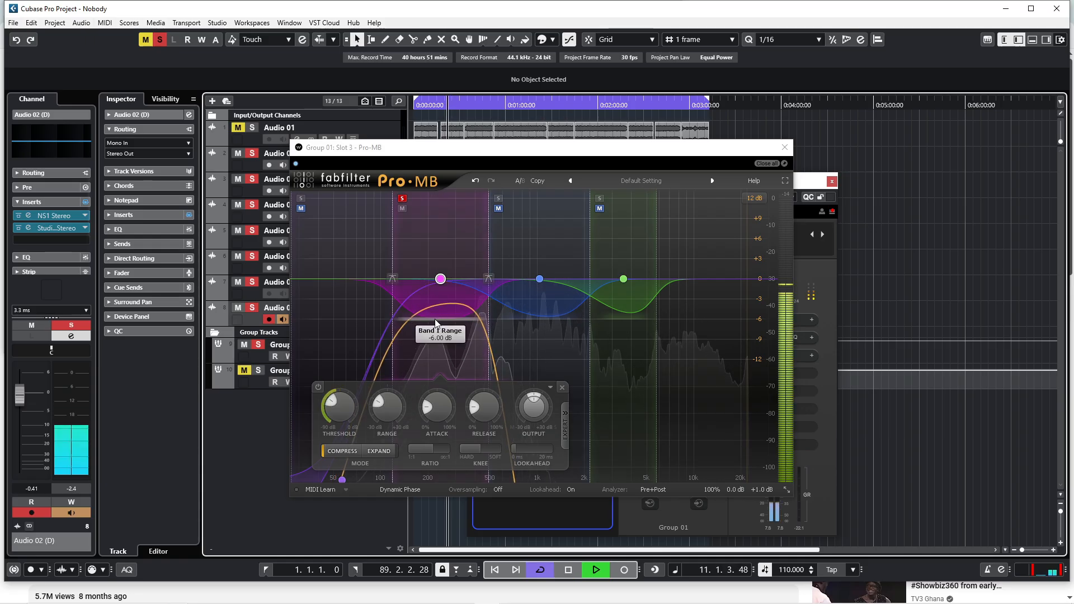
{"action": "key", "text": "space"}
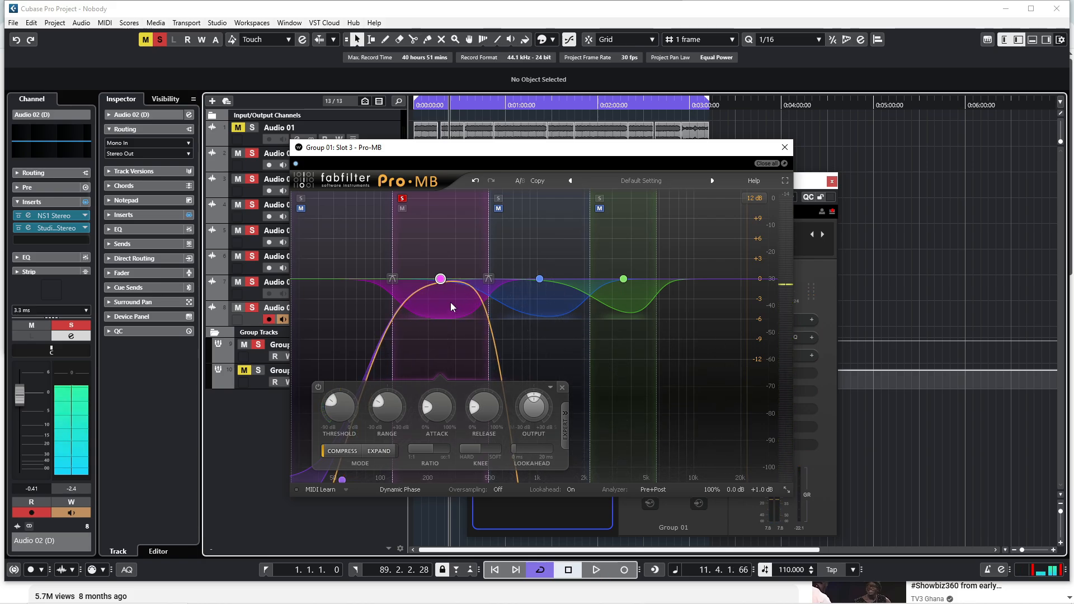
{"action": "left_click", "coordinate": [403, 199]}
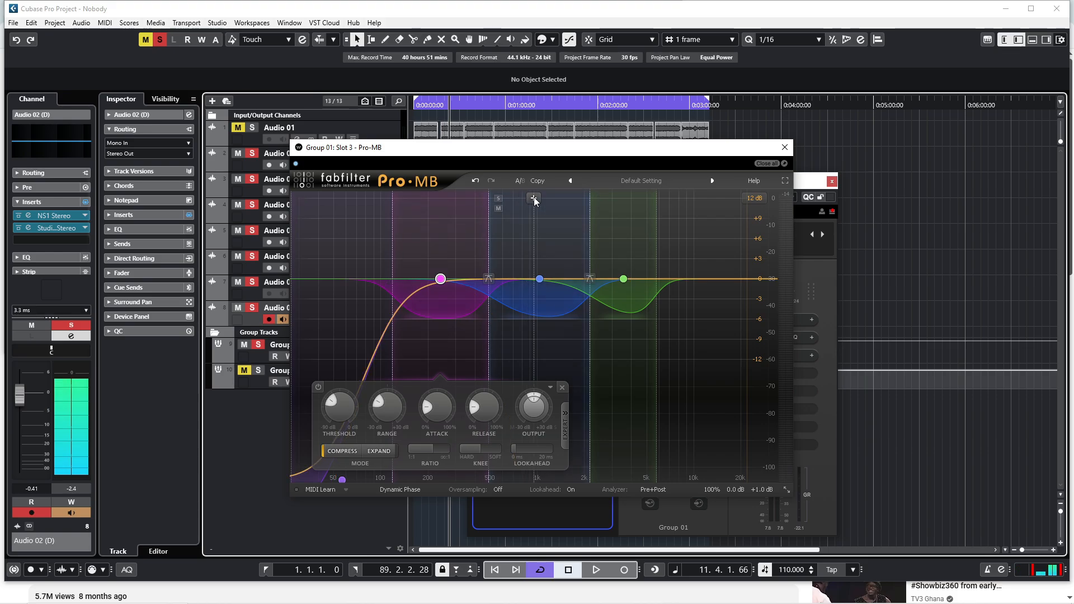
Step: Solo the second and third bands in turn to check their ranges, and close the Pro-MB editor
{"action": "left_click", "coordinate": [499, 198]}
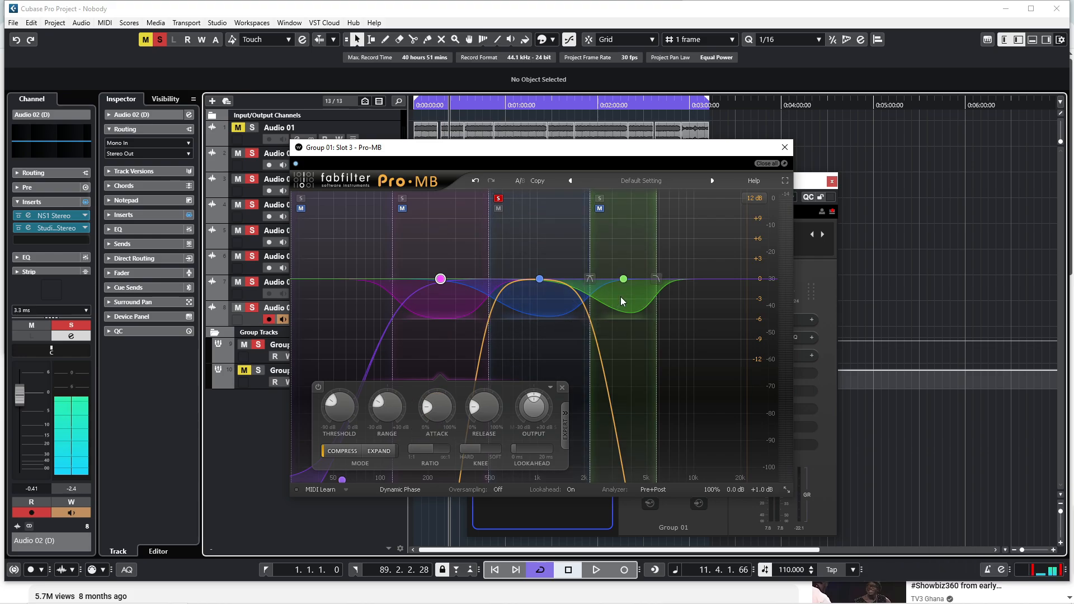
{"action": "left_click", "coordinate": [631, 311]}
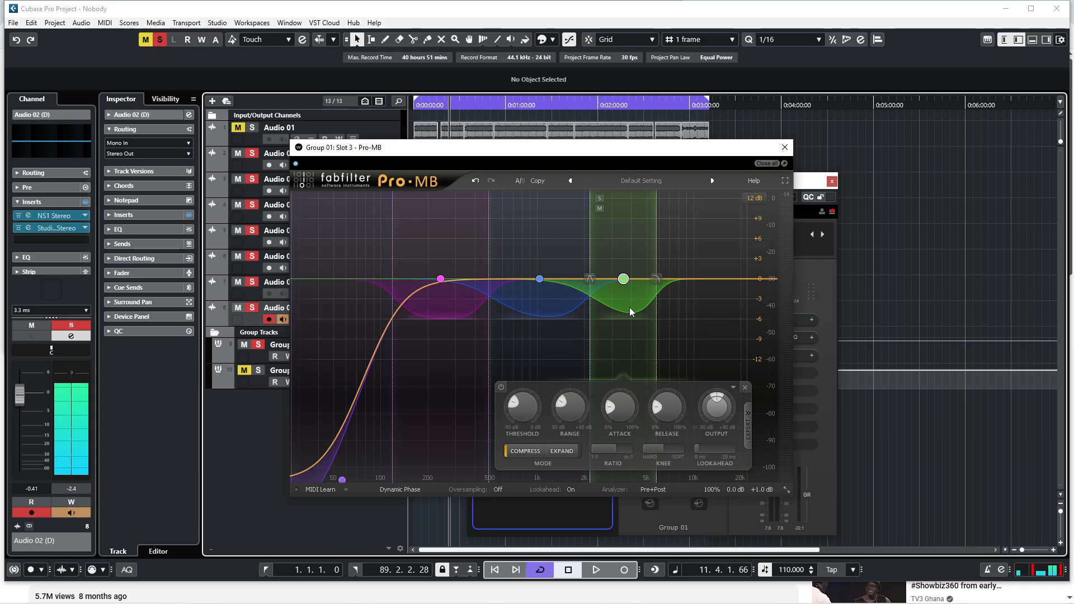
{"action": "left_click", "coordinate": [599, 198]}
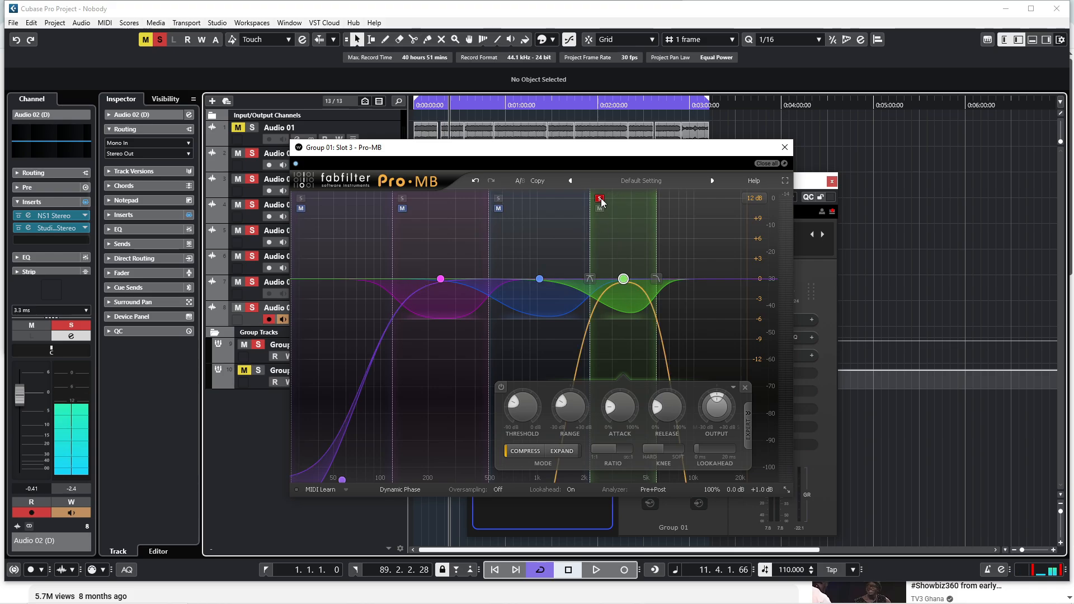
{"action": "key", "text": "space"}
{"action": "left_click", "coordinate": [599, 198]}
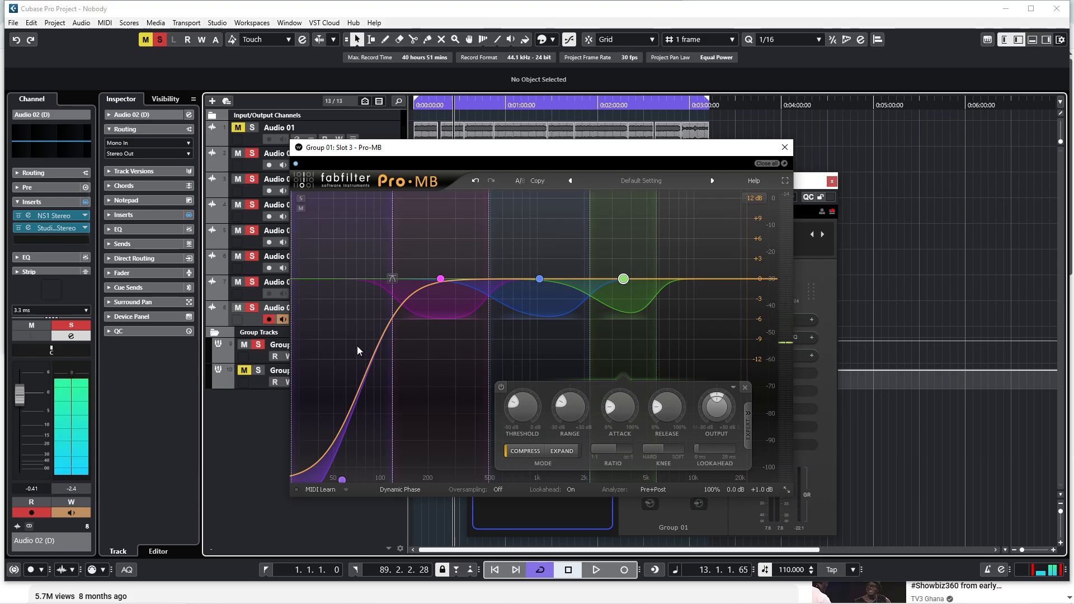
{"action": "left_click", "coordinate": [918, 252]}
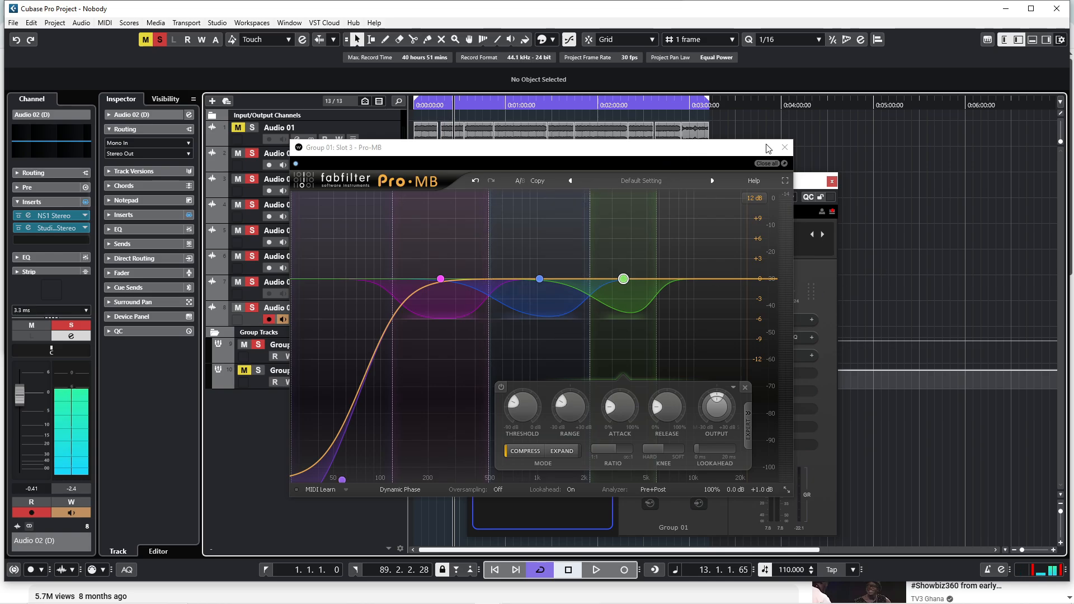
{"action": "left_click", "coordinate": [785, 148]}
Step: Play back the vocal and toggle Pro-MB's bypass to compare the sound with and without it
{"action": "left_click", "coordinate": [444, 112]}
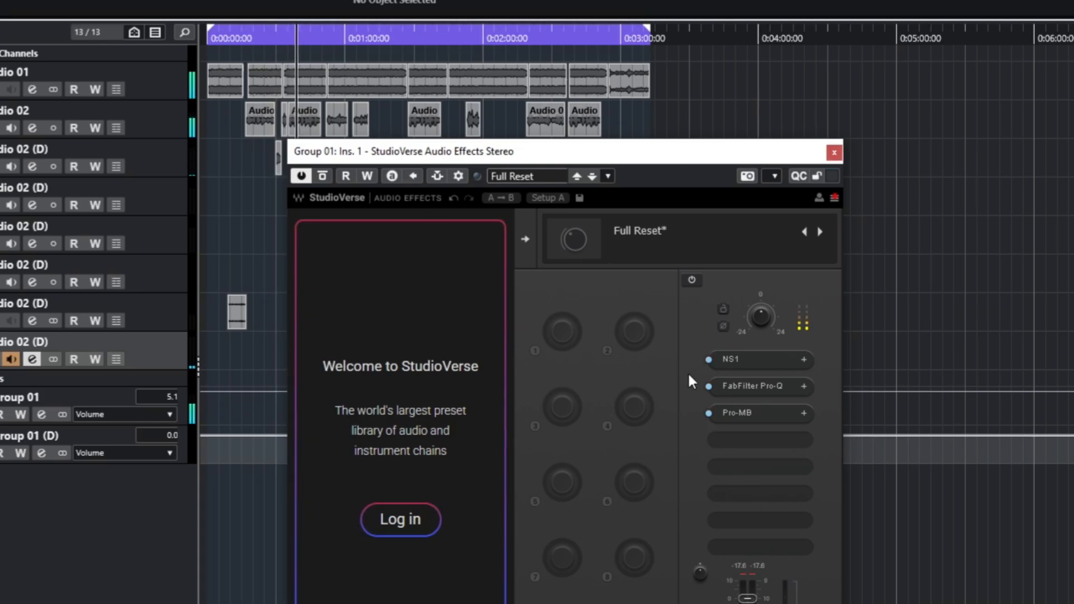
{"action": "left_click", "coordinate": [708, 412]}
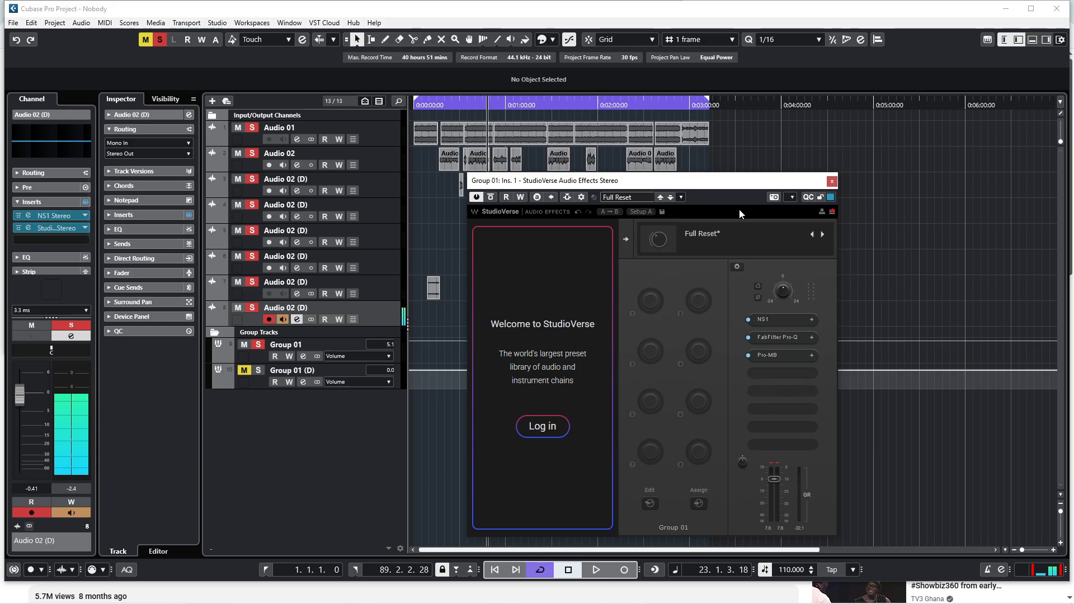
{"action": "left_click", "coordinate": [442, 106]}
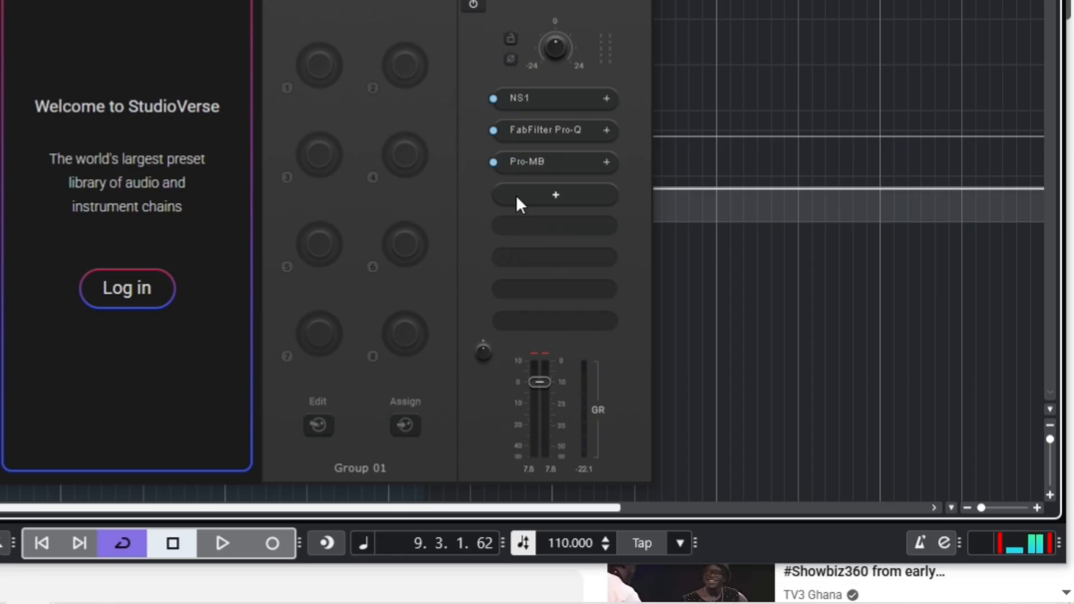
Step: Insert FabFilter Pro-C 2 in the fourth slot of the StudioVerse chain and reposition its window
{"action": "left_click", "coordinate": [774, 375]}
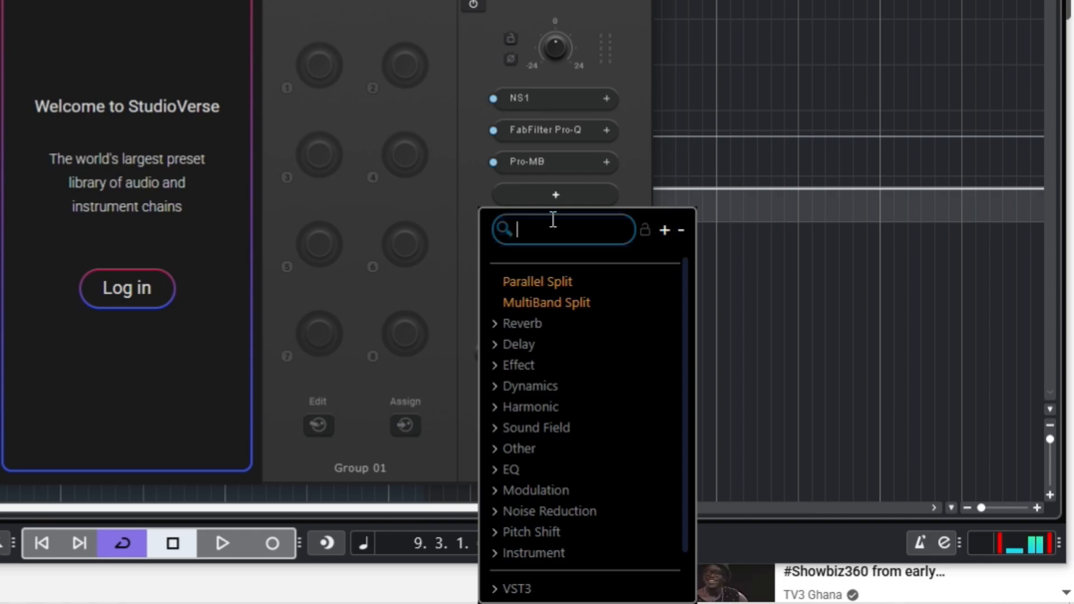
{"action": "type", "text": "fab"}
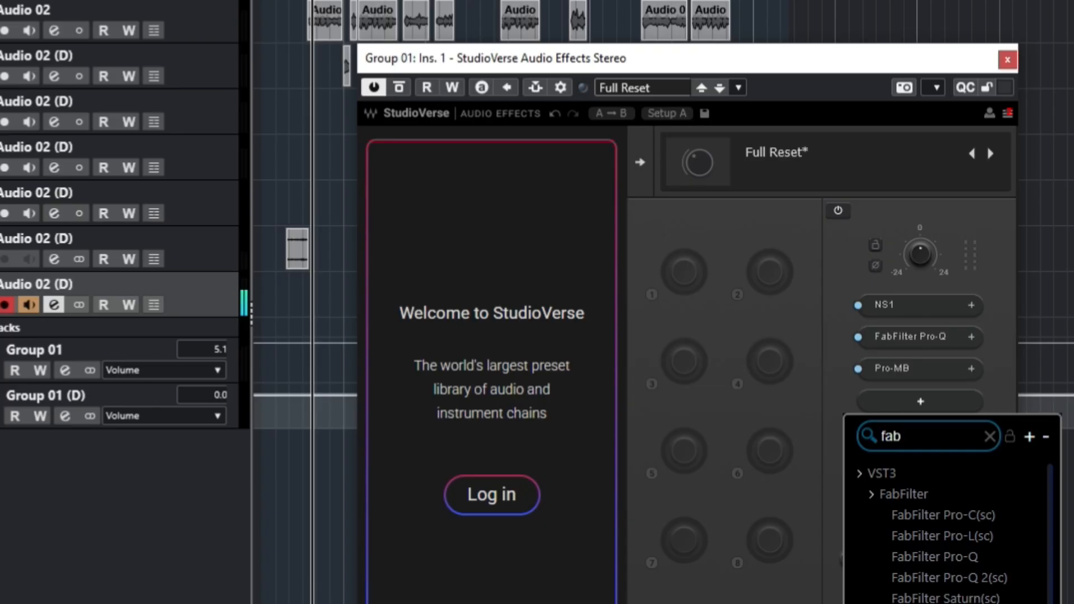
{"action": "left_click", "coordinate": [558, 433]}
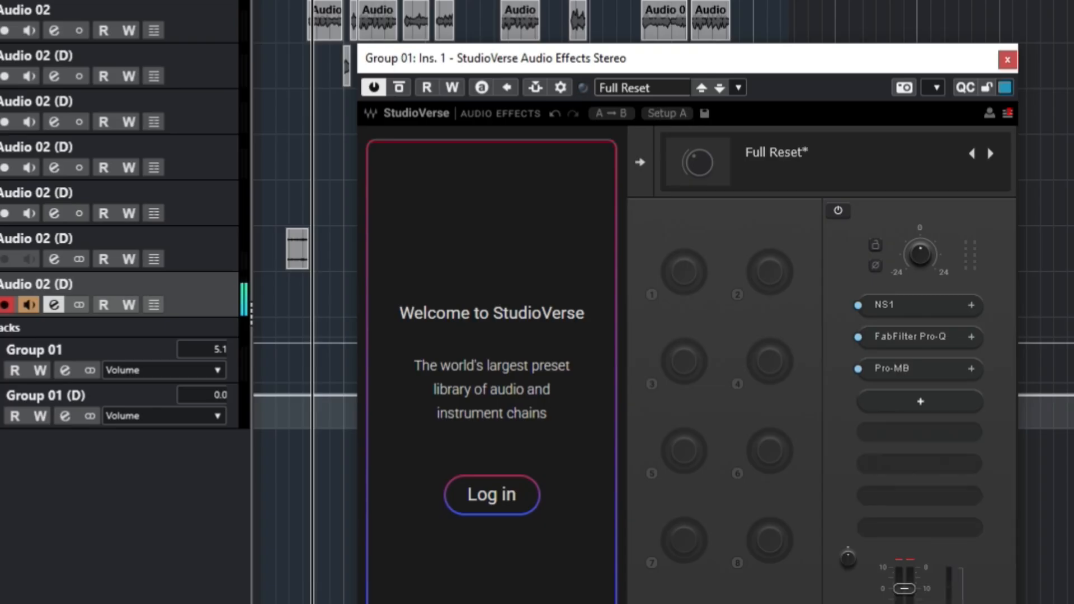
{"action": "left_click_drag", "start_coordinate": [380, 78], "coordinate": [418, 120]}
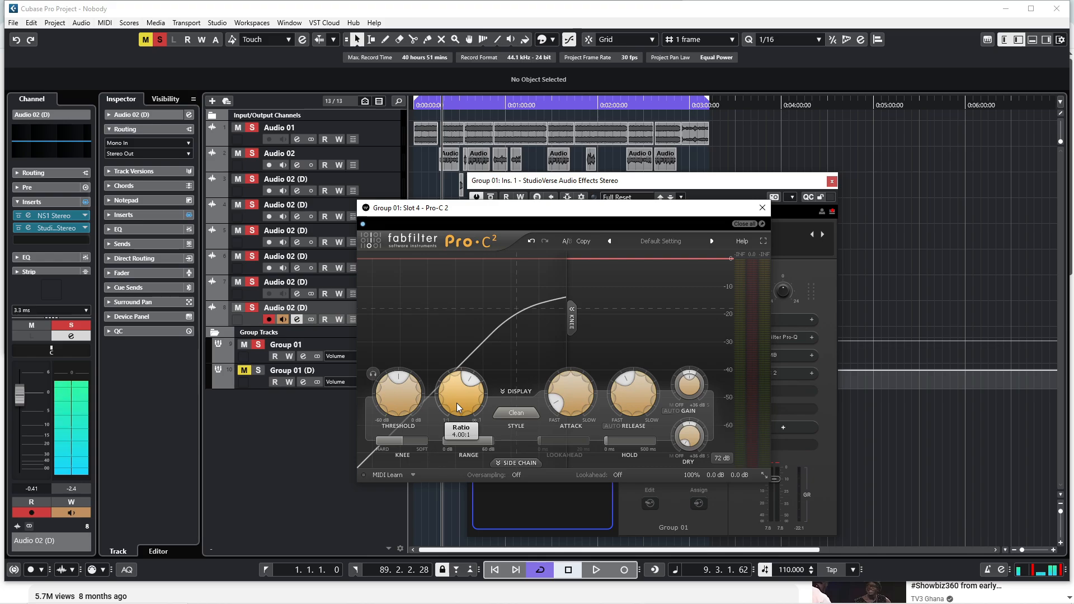
Step: Set the Pro-C 2 ratio to 3:1 and its attack to about 5 ms
{"action": "double_click", "coordinate": [338, 454]}
{"action": "type", "text": "3"}
{"action": "key", "text": "Return"}
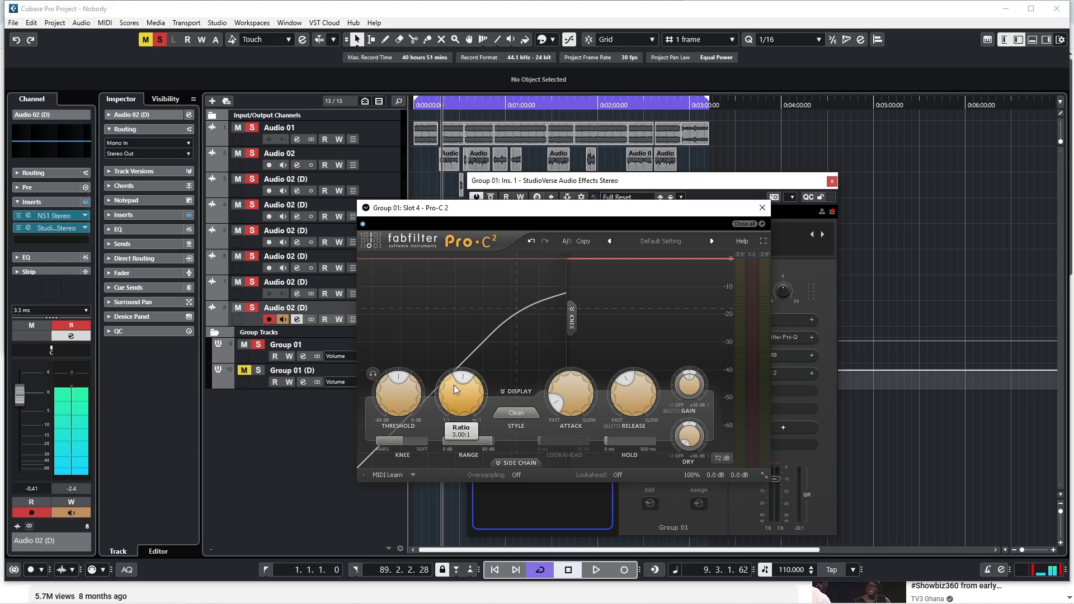
{"action": "double_click", "coordinate": [575, 398]}
{"action": "type", "text": "5"}
{"action": "key", "text": "Return"}
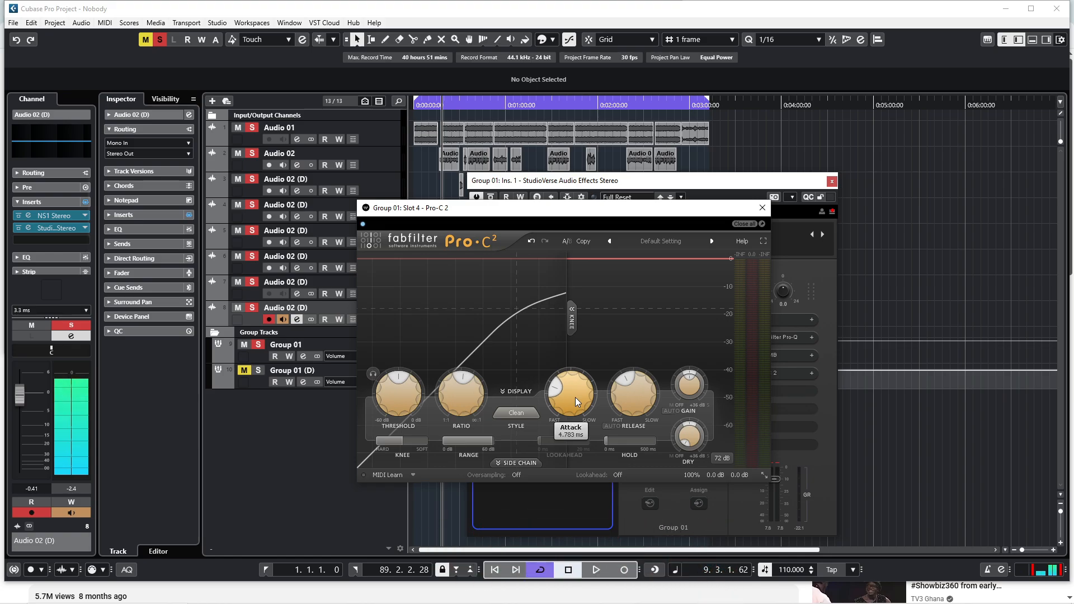
Step: Fine-tune the compressor's attack by trying slower and faster settings, and shorten the release with auto release enabled
{"action": "scroll", "coordinate": [576, 398], "scroll_direction": "up", "scroll_amount": 10}
{"action": "scroll", "coordinate": [575, 397], "scroll_direction": "up", "scroll_amount": 2}
{"action": "scroll", "coordinate": [575, 398], "scroll_direction": "down", "scroll_amount": 10}
{"action": "scroll", "coordinate": [575, 397], "scroll_direction": "up", "scroll_amount": 4}
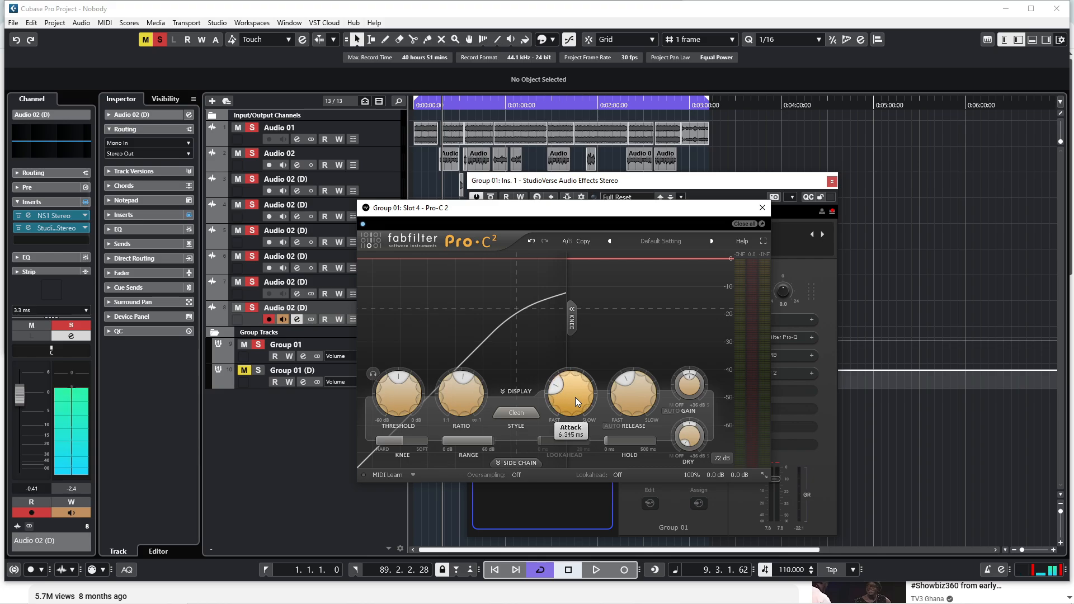
{"action": "scroll", "coordinate": [575, 397], "scroll_direction": "down", "scroll_amount": 1}
{"action": "scroll", "coordinate": [575, 397], "scroll_direction": "down", "scroll_amount": 1}
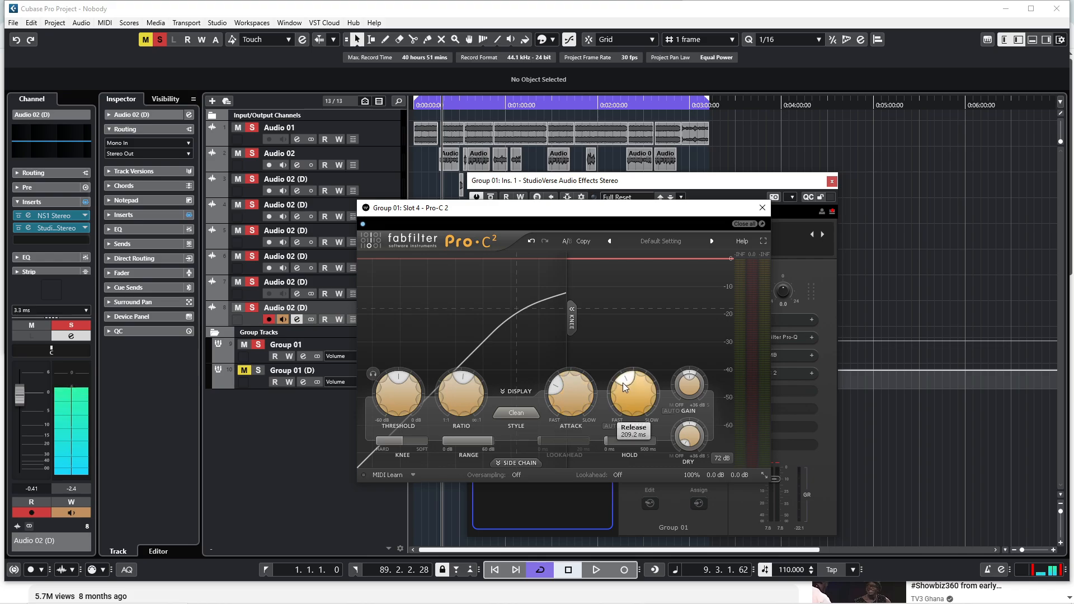
{"action": "scroll", "coordinate": [622, 383], "scroll_direction": "down", "scroll_amount": 3}
{"action": "mouse_move", "coordinate": [613, 399]}
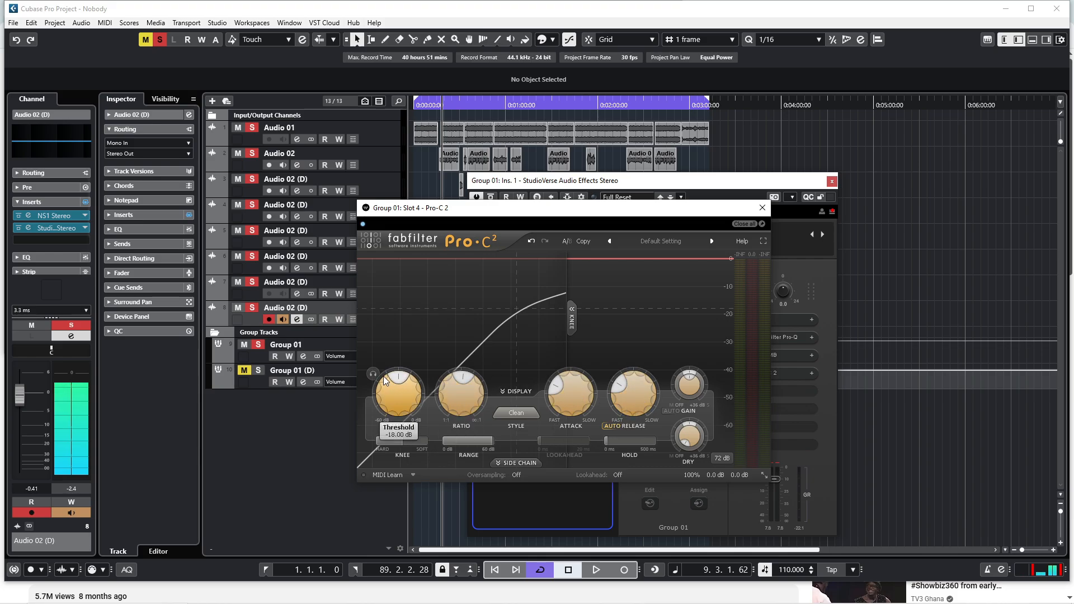
Step: Mute the Audio 01 track and return to the Pro-C 2 editor
{"action": "left_click", "coordinate": [238, 128]}
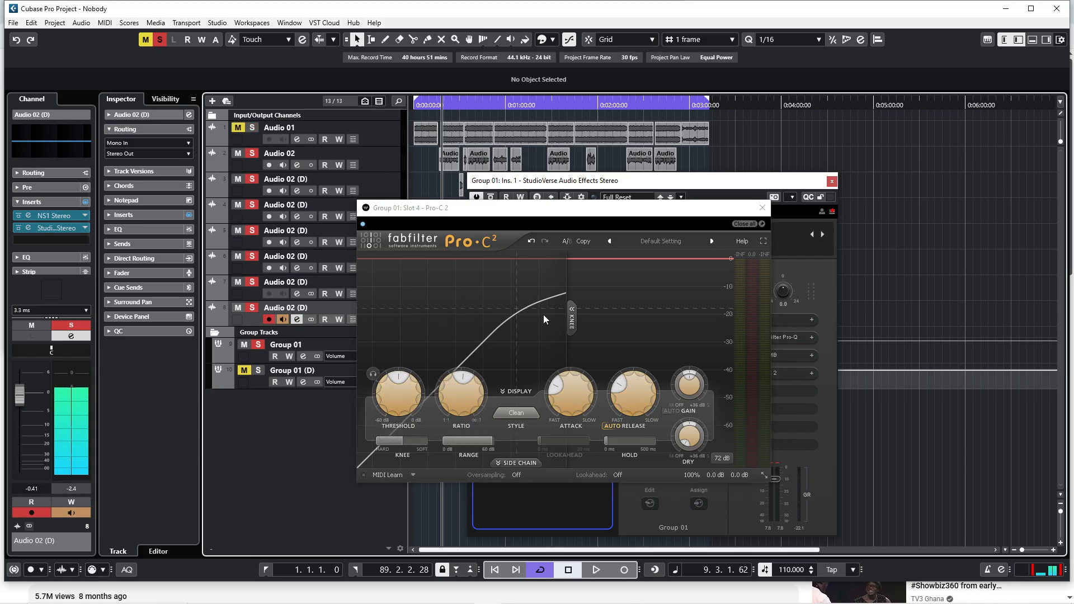
{"action": "left_click", "coordinate": [753, 254]}
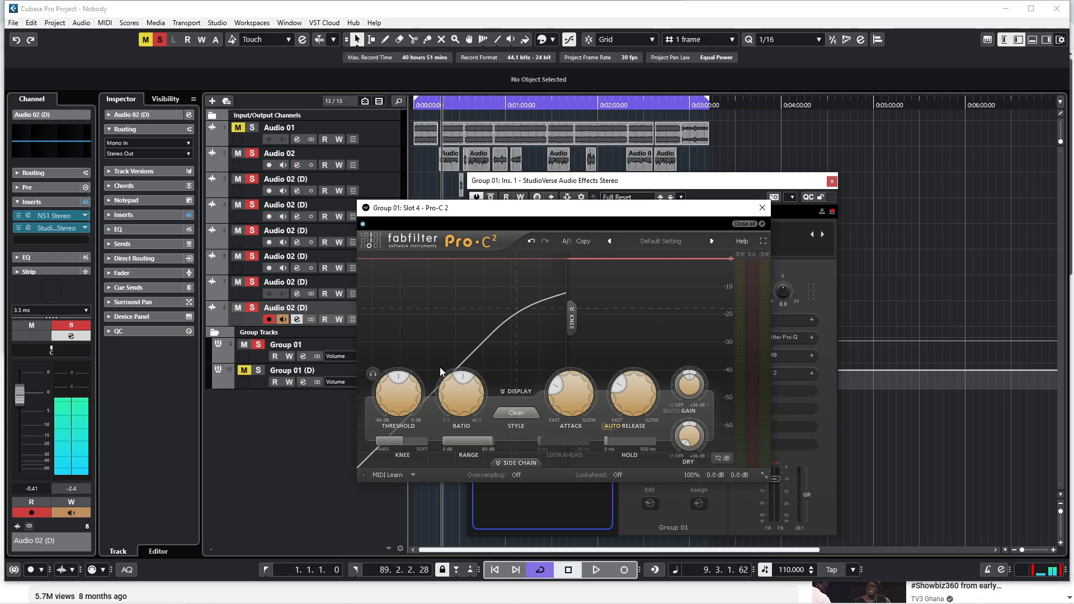
Step: Lower the Pro-C 2 threshold to about -33 dB while auditioning the vocal's gain reduction
{"action": "left_click_drag", "start_coordinate": [399, 377], "coordinate": [400, 385]}
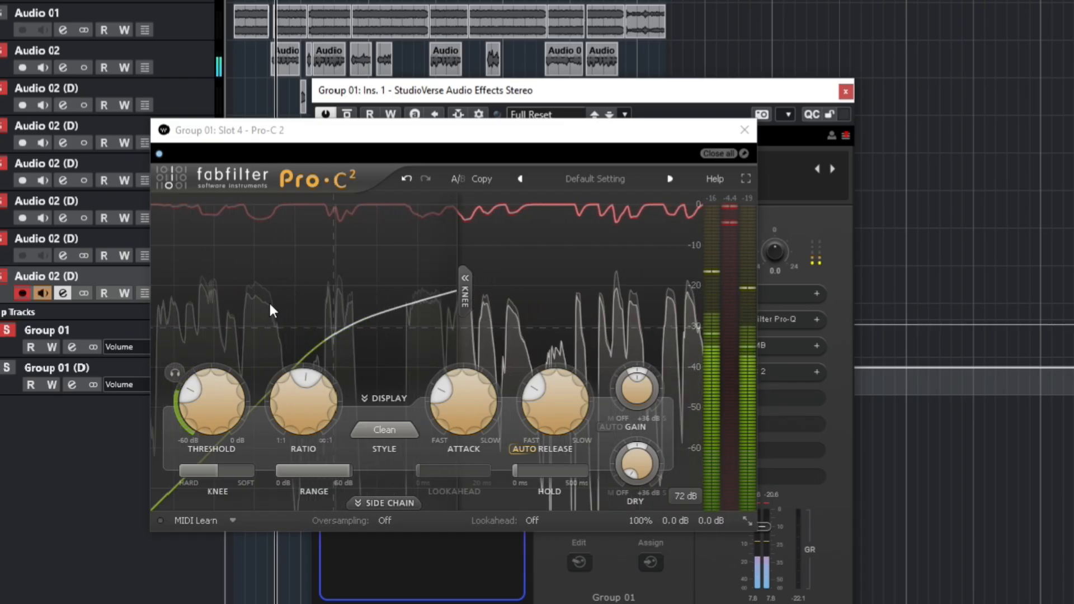
{"action": "left_click", "coordinate": [735, 202]}
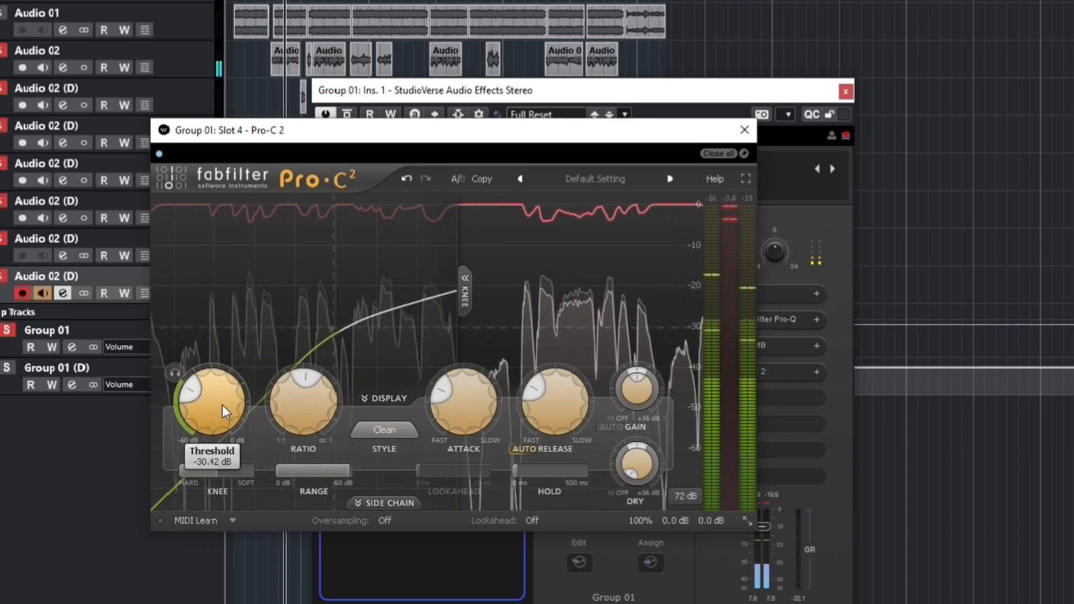
{"action": "left_click_drag", "start_coordinate": [222, 404], "coordinate": [223, 410]}
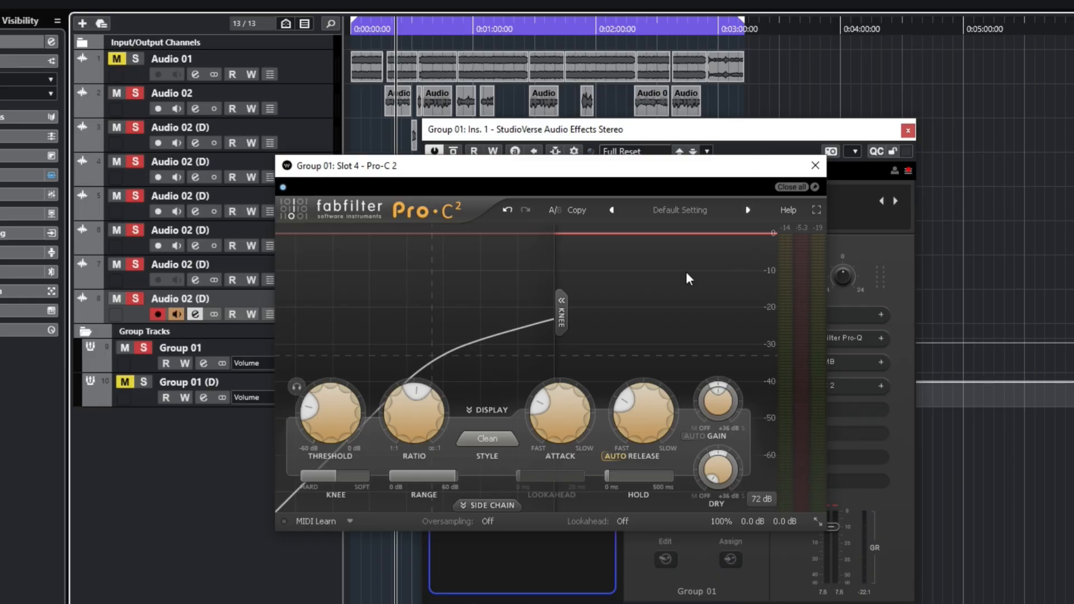
Step: Set the Pro-C 2 wet gain to 5 dB and audition the compressed vocal
{"action": "mouse_move", "coordinate": [723, 389]}
{"action": "double_click", "coordinate": [718, 407]}
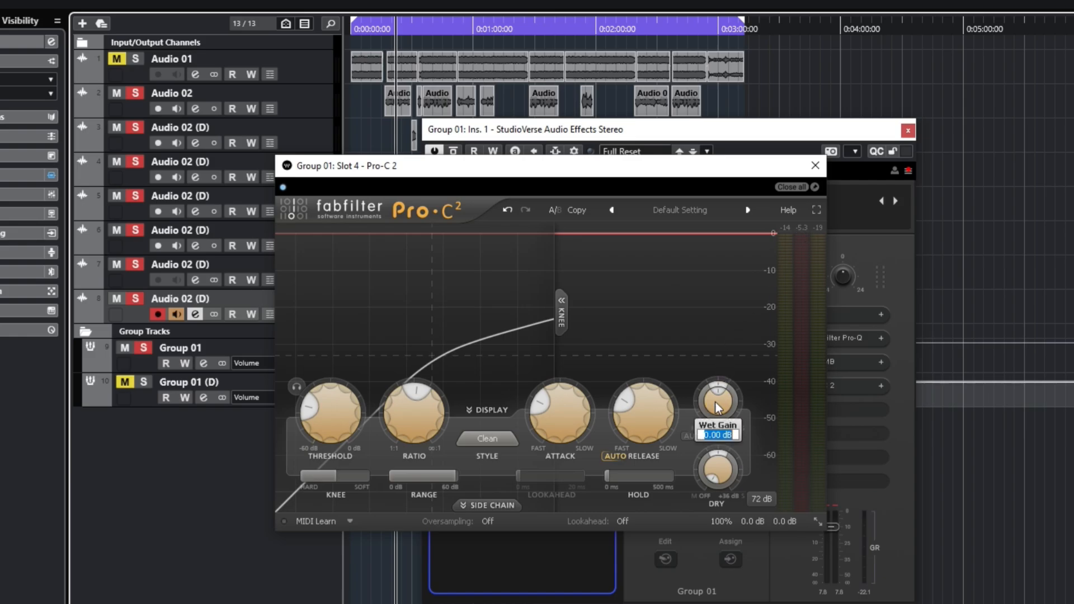
{"action": "type", "text": "5"}
{"action": "key", "text": "Return"}
{"action": "key", "text": "space"}
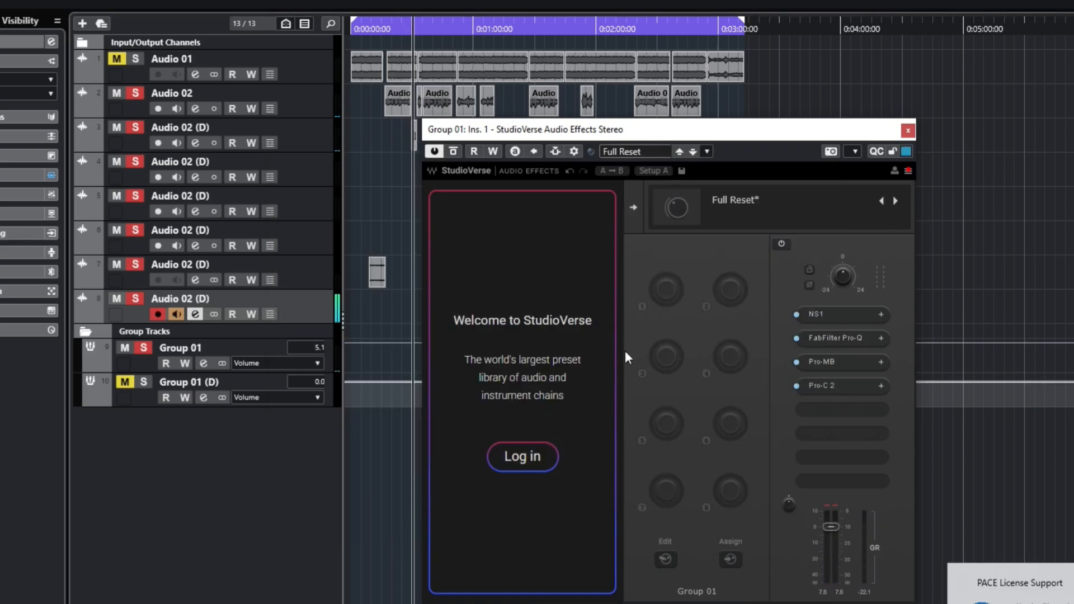
Step: Unmute the Audio 01 track and play the vocal against it from the start of the vocal section
{"action": "left_click", "coordinate": [392, 35]}
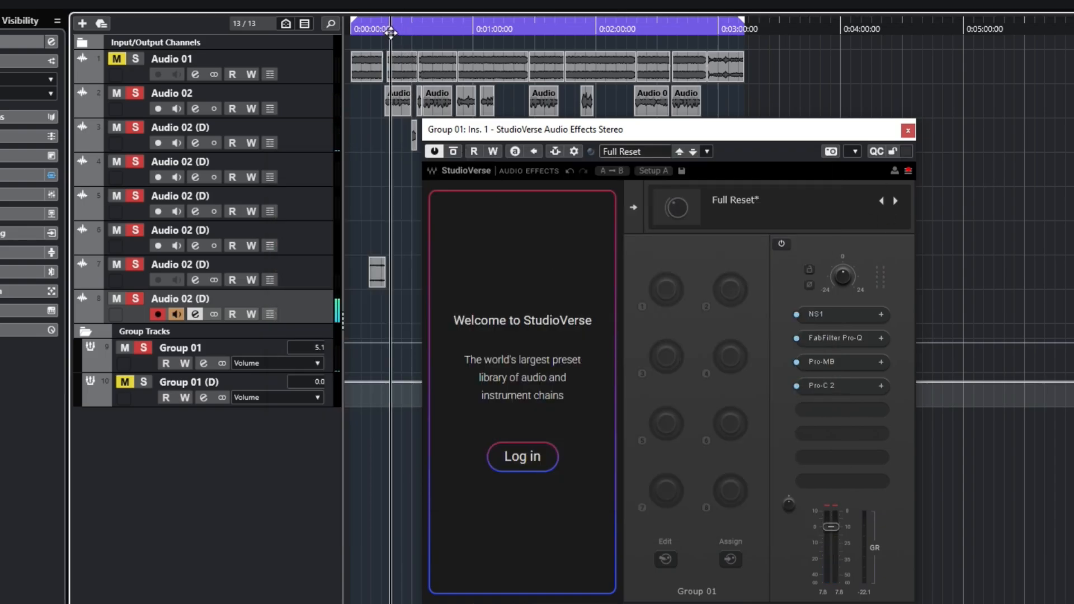
{"action": "left_click", "coordinate": [117, 59]}
{"action": "key", "text": "space"}
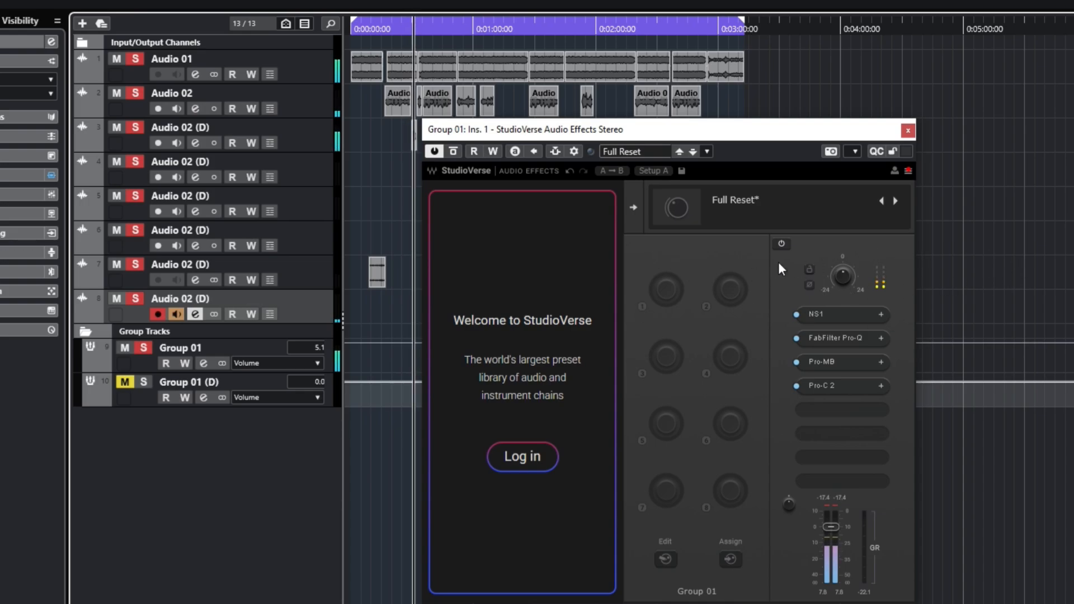
{"action": "key", "text": "space"}
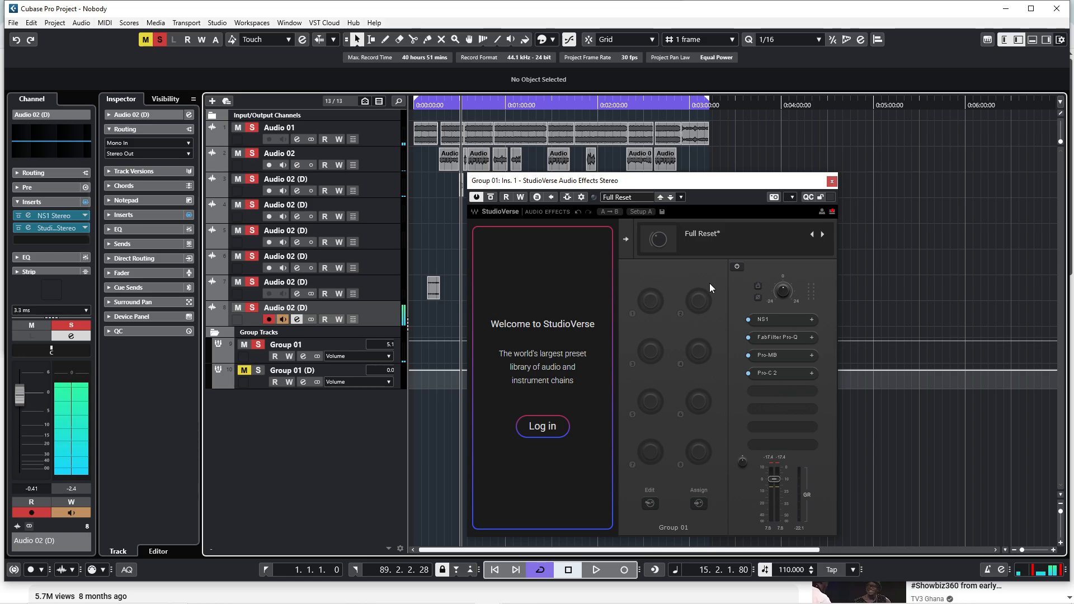
Step: Insert FabFilter Saturn 2 in the fifth slot of the StudioVerse chain
{"action": "left_click", "coordinate": [784, 389]}
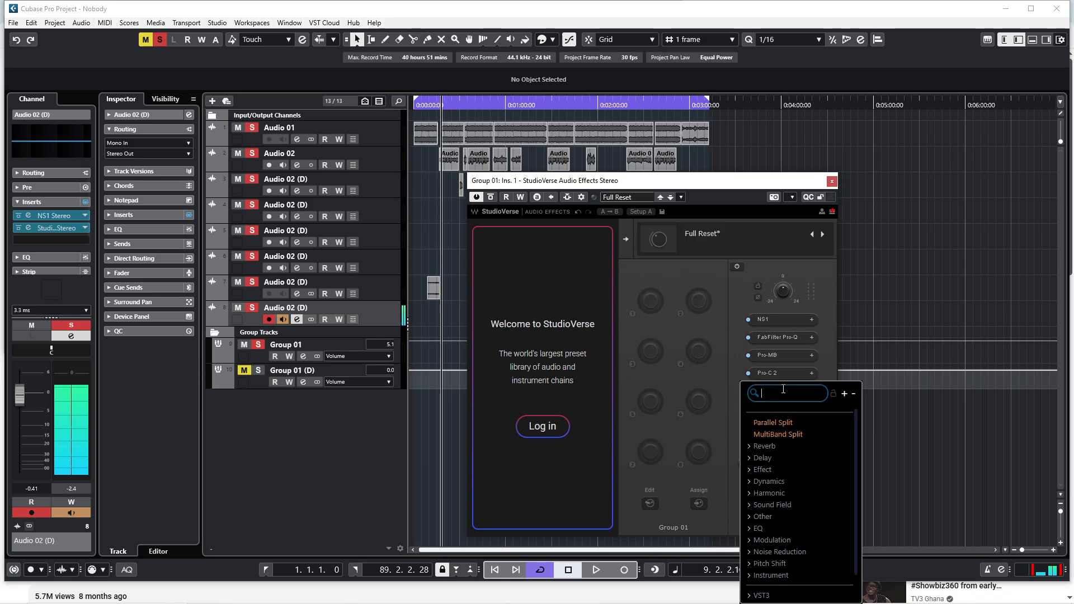
{"action": "type", "text": "sa"}
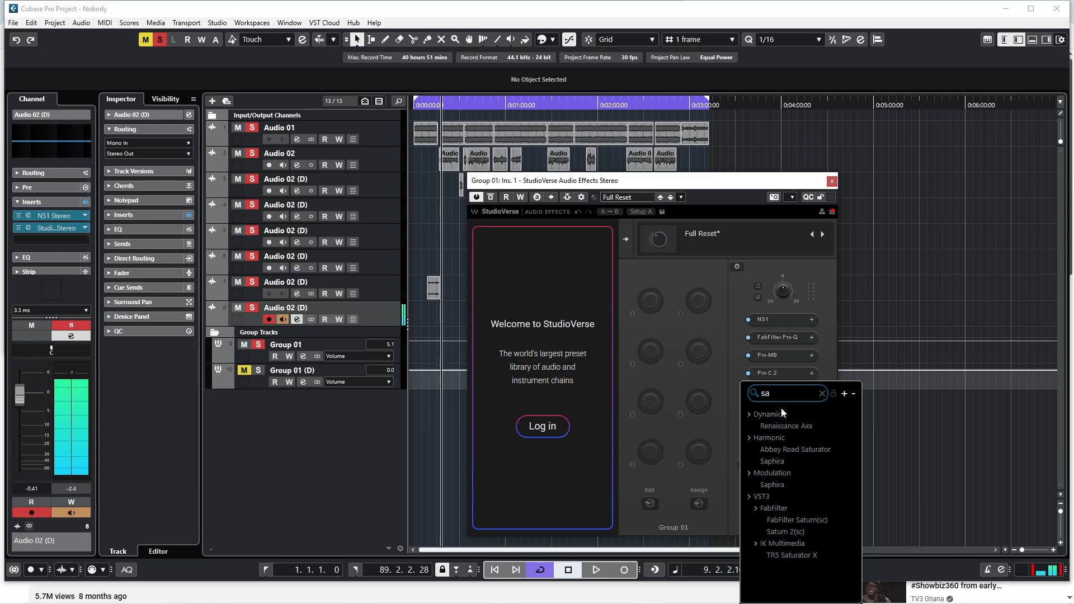
{"action": "left_click", "coordinate": [800, 532]}
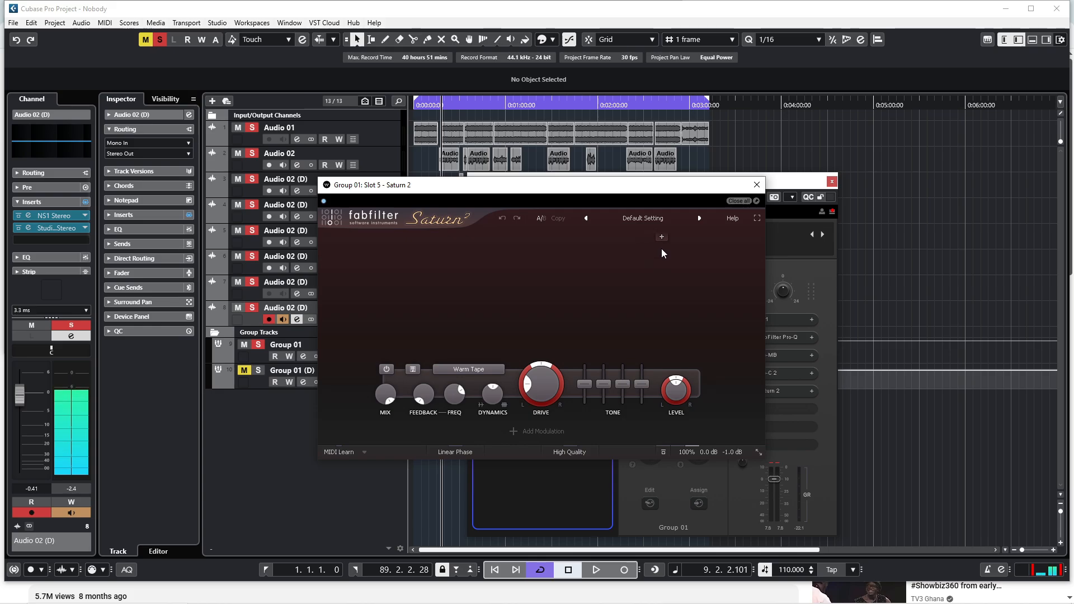
Step: Split Saturn 2 into two bands with a crossover above 5 kHz and set the upper band's level to 2 dB
{"action": "left_click", "coordinate": [662, 237]}
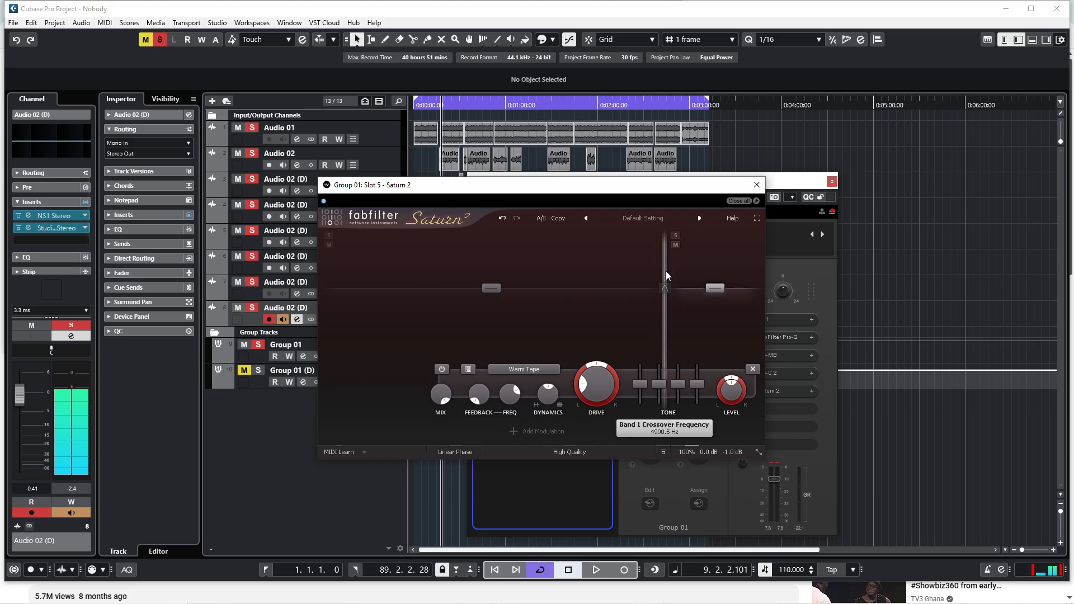
{"action": "left_click_drag", "start_coordinate": [664, 271], "coordinate": [687, 280]}
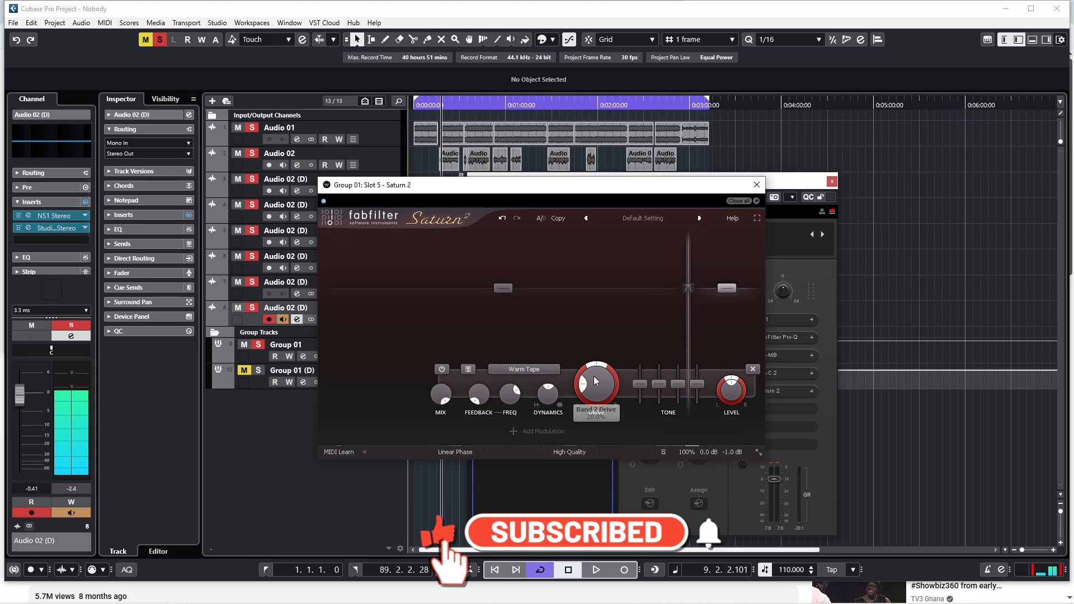
{"action": "double_click", "coordinate": [721, 290]}
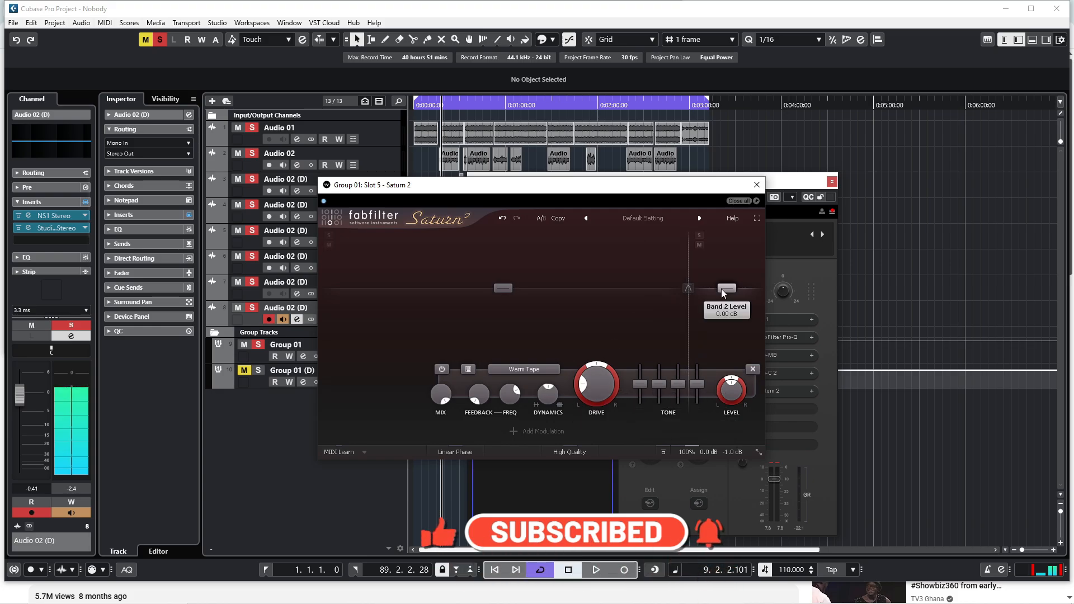
{"action": "type", "text": "2"}
{"action": "key", "text": "Return"}
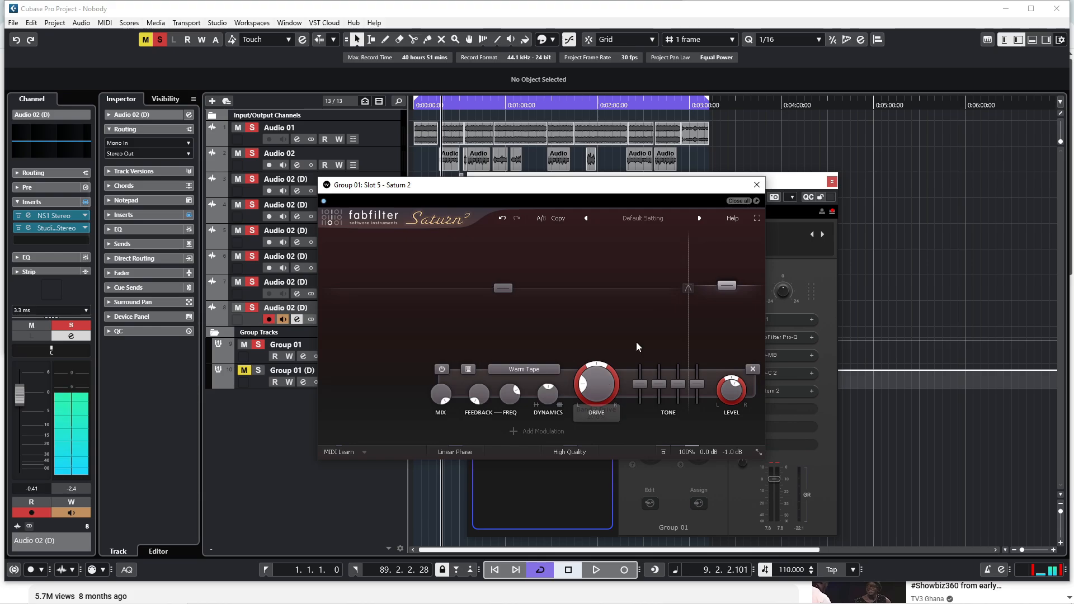
Step: Mute Audio 01 and compare the vocal with Saturn 2 bypassed and enabled during playback
{"action": "left_click", "coordinate": [240, 131]}
{"action": "key", "text": "space"}
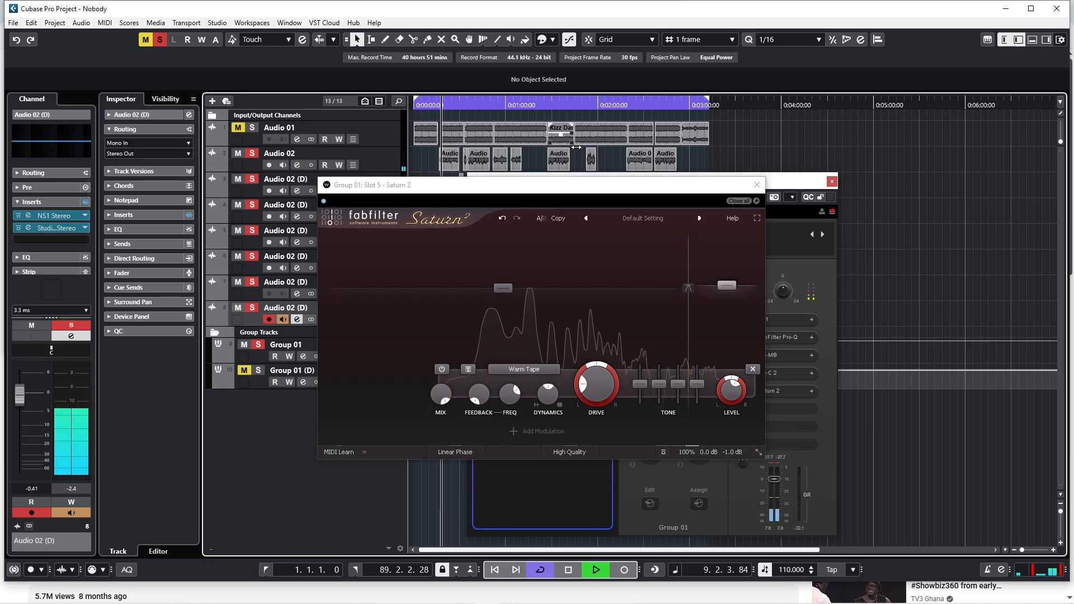
{"action": "left_click", "coordinate": [755, 184]}
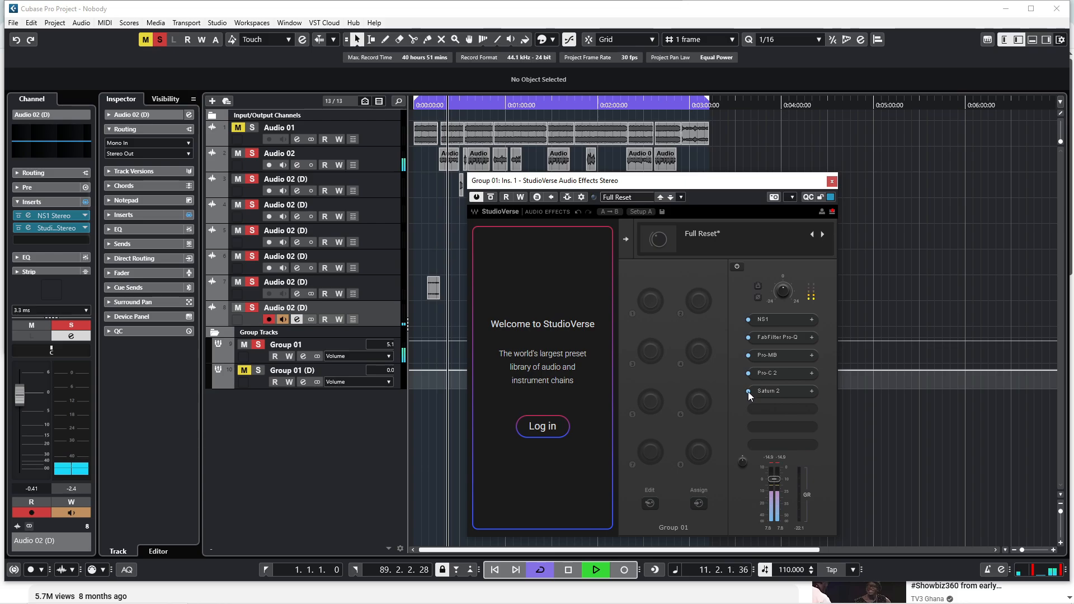
{"action": "left_click", "coordinate": [749, 392]}
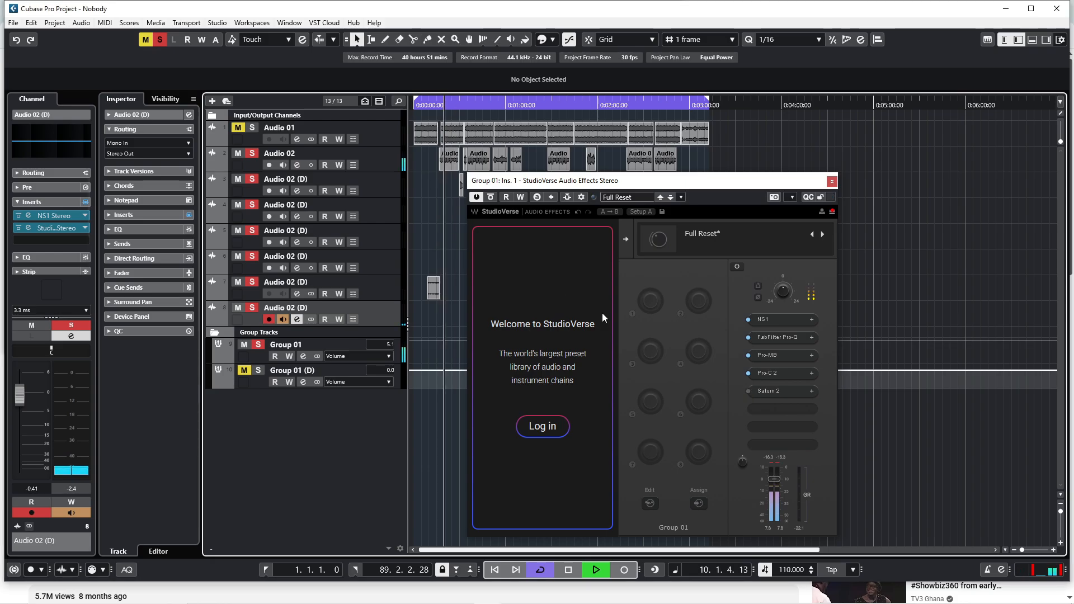
{"action": "left_click", "coordinate": [748, 392]}
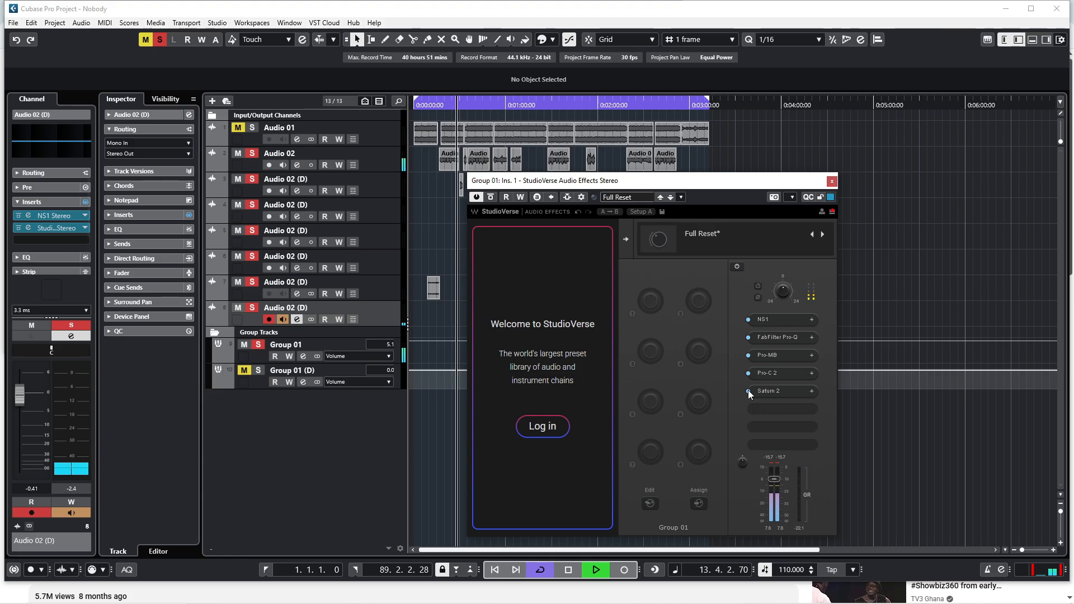
{"action": "key", "text": "space"}
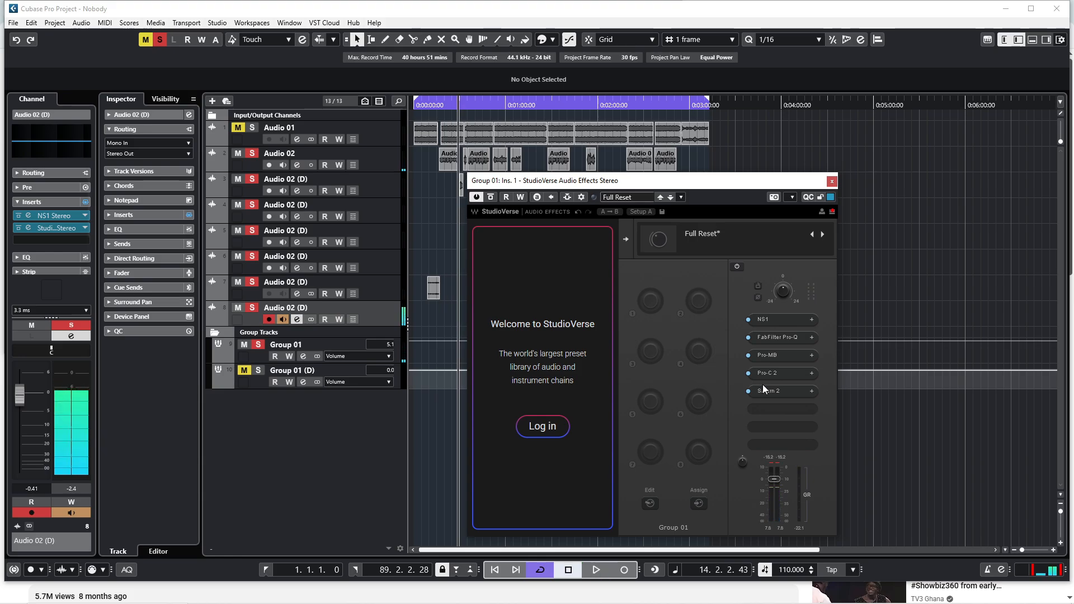
Step: Insert the RVox compressor in the sixth slot of the StudioVerse chain
{"action": "mouse_move", "coordinate": [765, 410]}
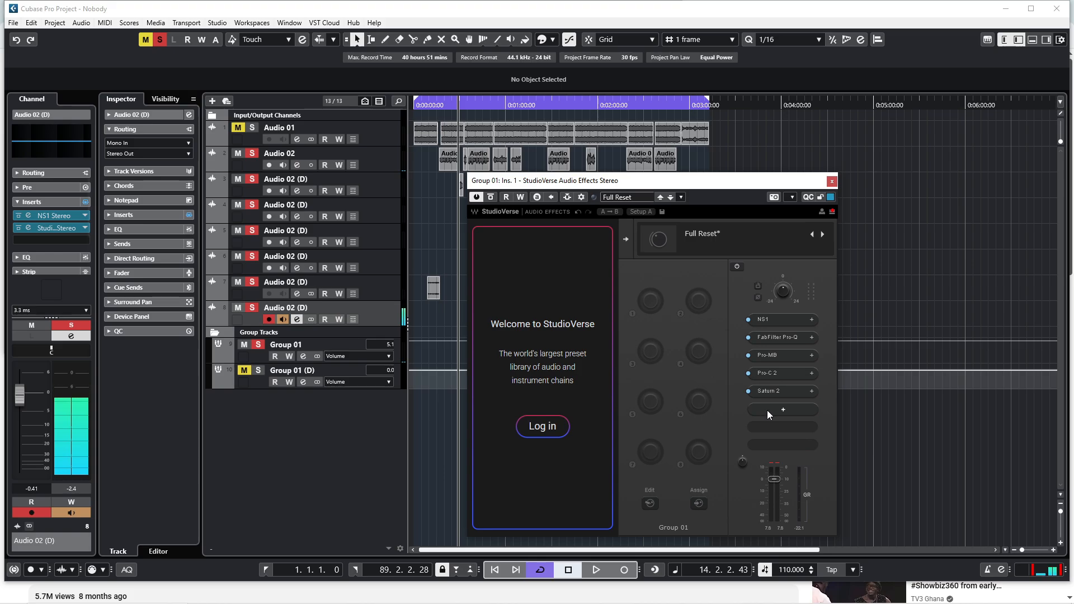
{"action": "left_click", "coordinate": [768, 411]}
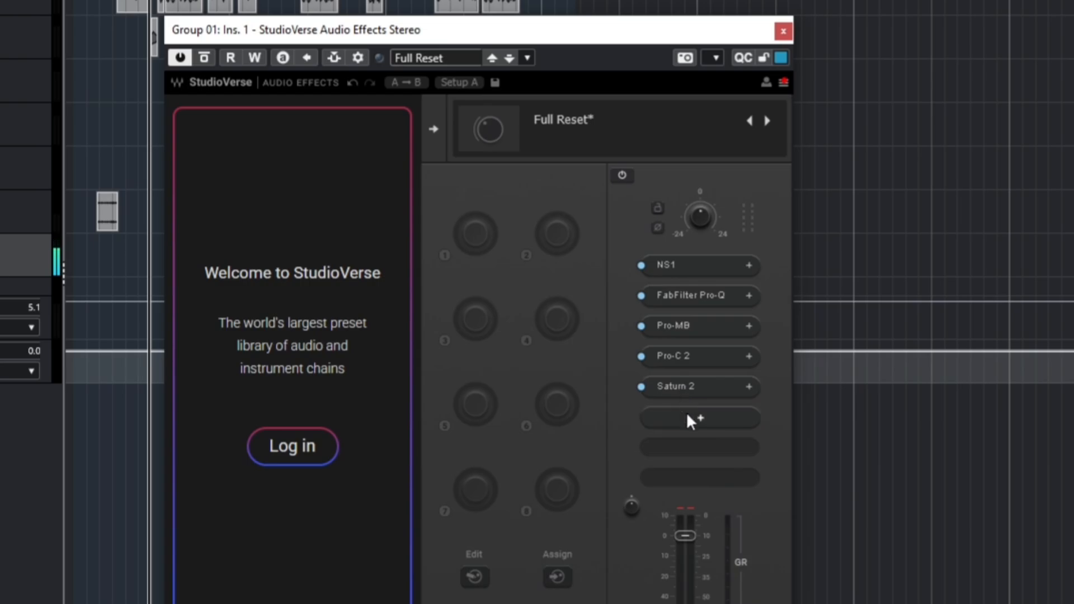
{"action": "left_click", "coordinate": [688, 417]}
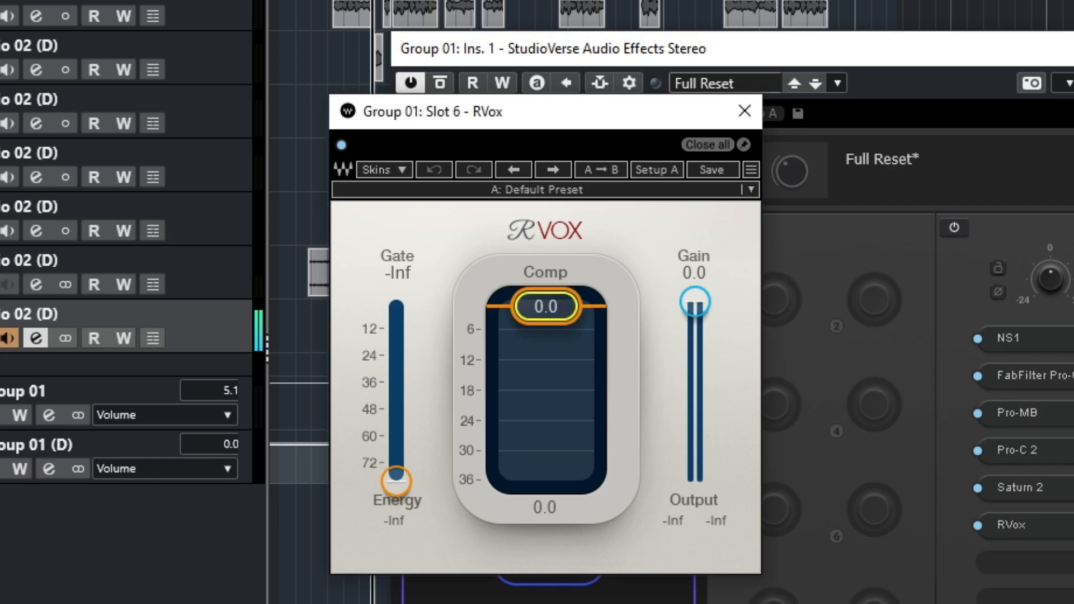
Step: Lower the RVox compression threshold to -16.1 while playing the vocal
{"action": "left_click_drag", "start_coordinate": [560, 303], "coordinate": [560, 358]}
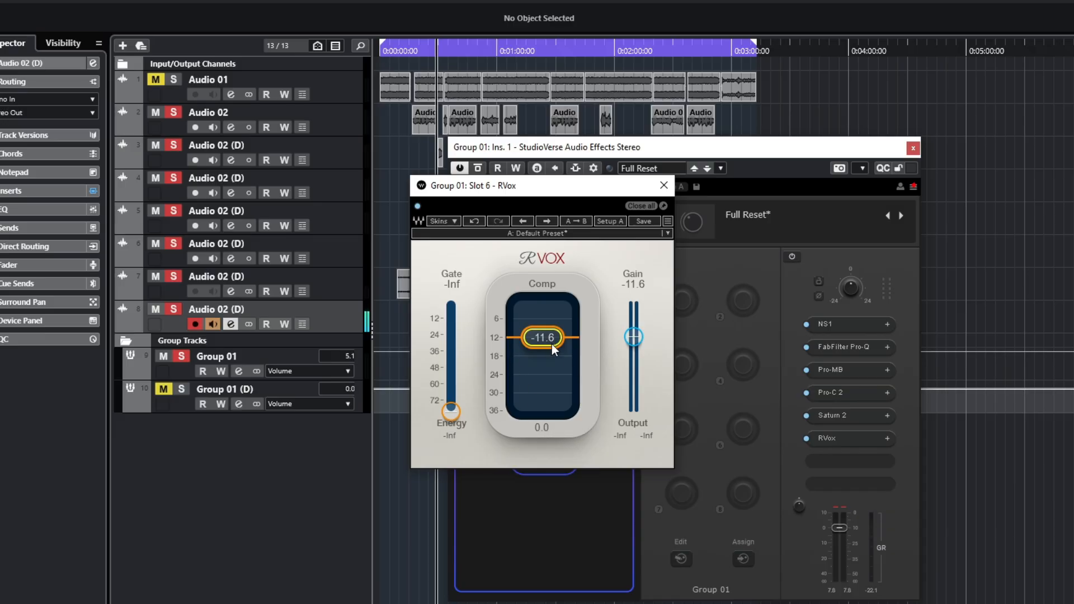
{"action": "left_click", "coordinate": [418, 50]}
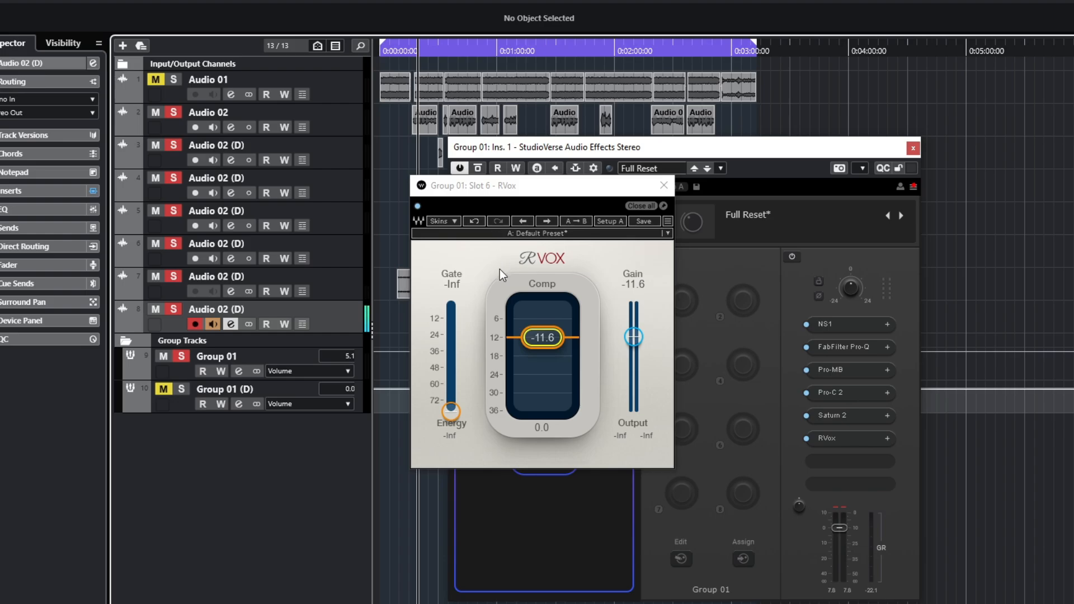
{"action": "key", "text": "space"}
{"action": "mouse_move", "coordinate": [532, 340]}
{"action": "left_mouse_down"}
{"action": "mouse_move", "coordinate": [532, 355]}
{"action": "mouse_move", "coordinate": [541, 350]}
{"action": "left_mouse_up"}
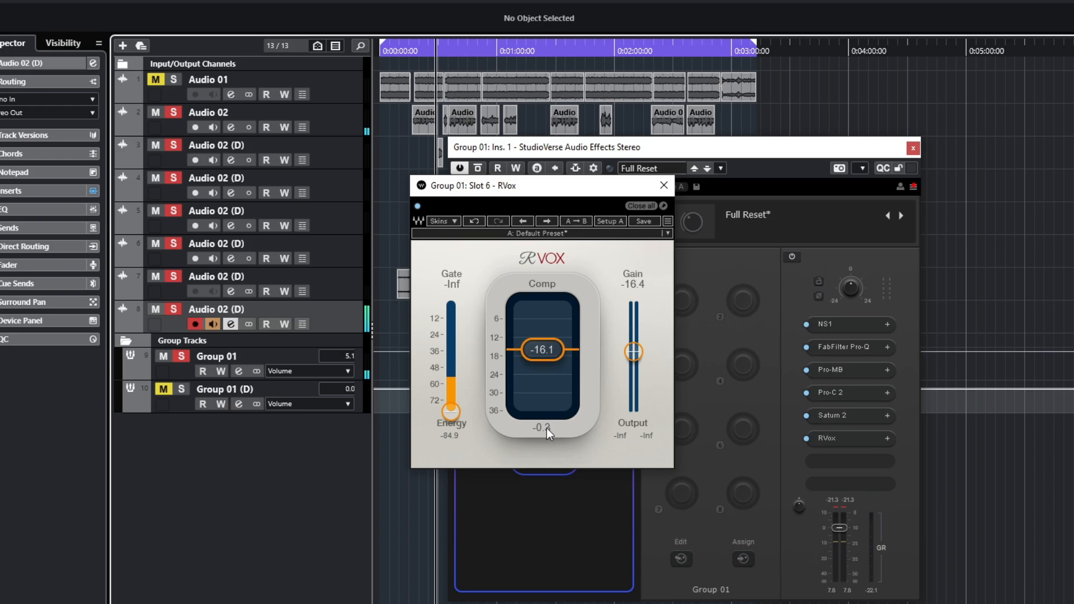
Step: Set the RVox gain to -13 and adjust the Audio 01 channel volume against the vocal
{"action": "left_click_drag", "start_coordinate": [634, 351], "coordinate": [634, 352]}
{"action": "left_click", "coordinate": [633, 285]}
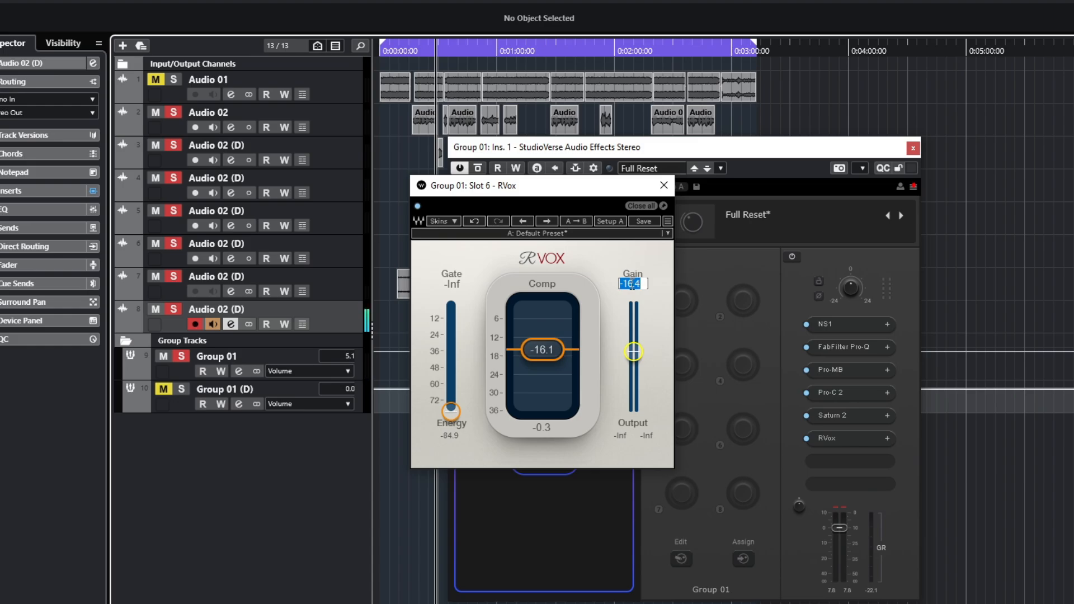
{"action": "type", "text": "-13"}
{"action": "key", "text": "Return"}
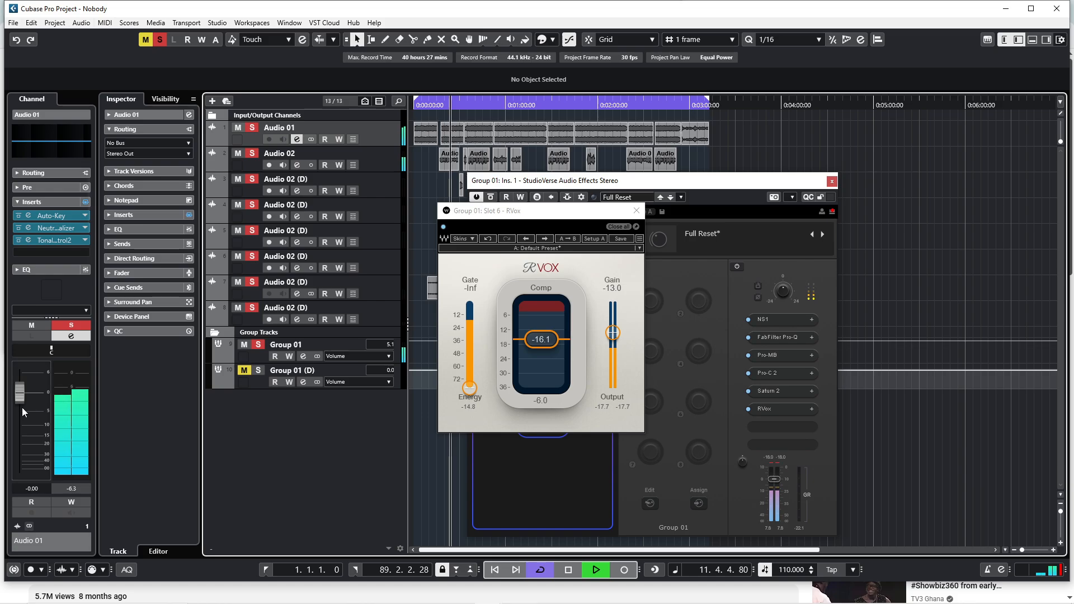
{"action": "scroll", "coordinate": [20, 401], "scroll_direction": "up", "scroll_amount": 5}
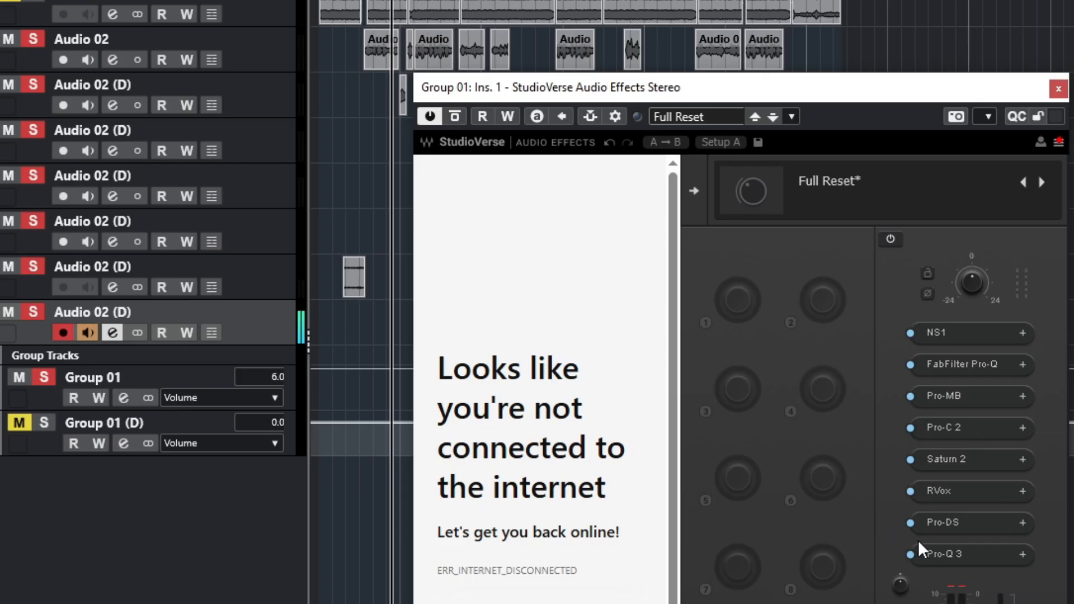
Step: Open Pro-Q 3 in slot 8, examine the vocal's high-frequency content during playback, and close the editor
{"action": "left_click", "coordinate": [946, 554]}
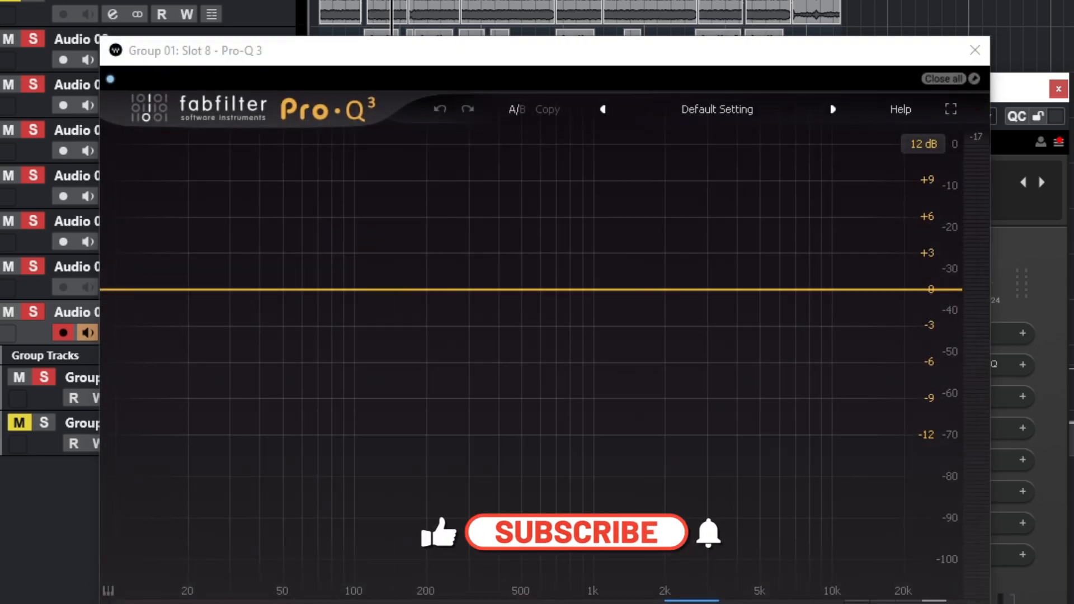
{"action": "left_click", "coordinate": [366, 1]}
{"action": "key", "text": "space"}
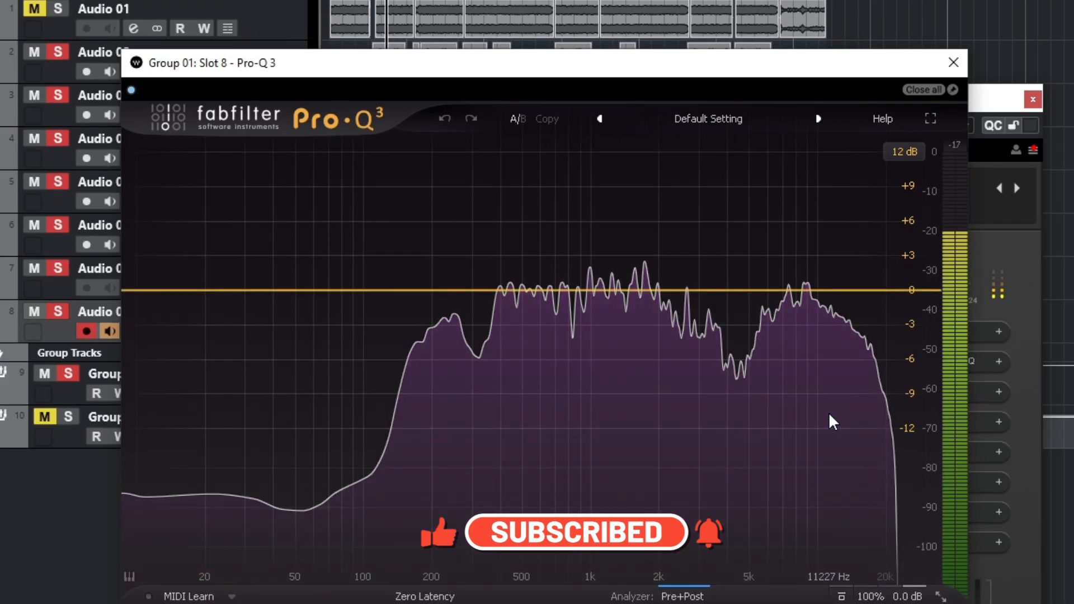
{"action": "left_click_drag", "start_coordinate": [825, 425], "coordinate": [766, 342]}
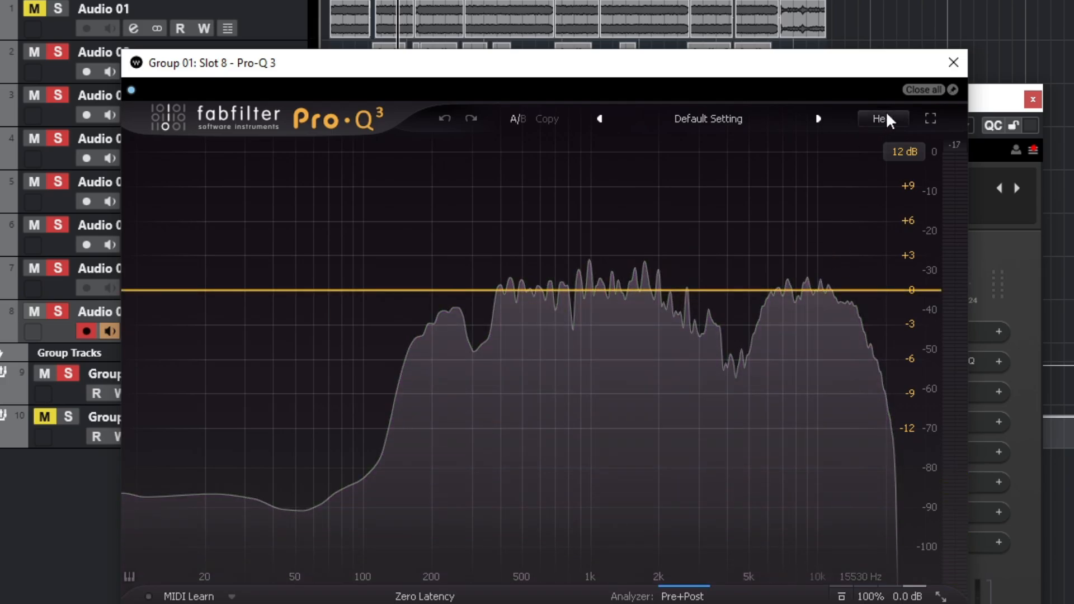
{"action": "left_click", "coordinate": [951, 64]}
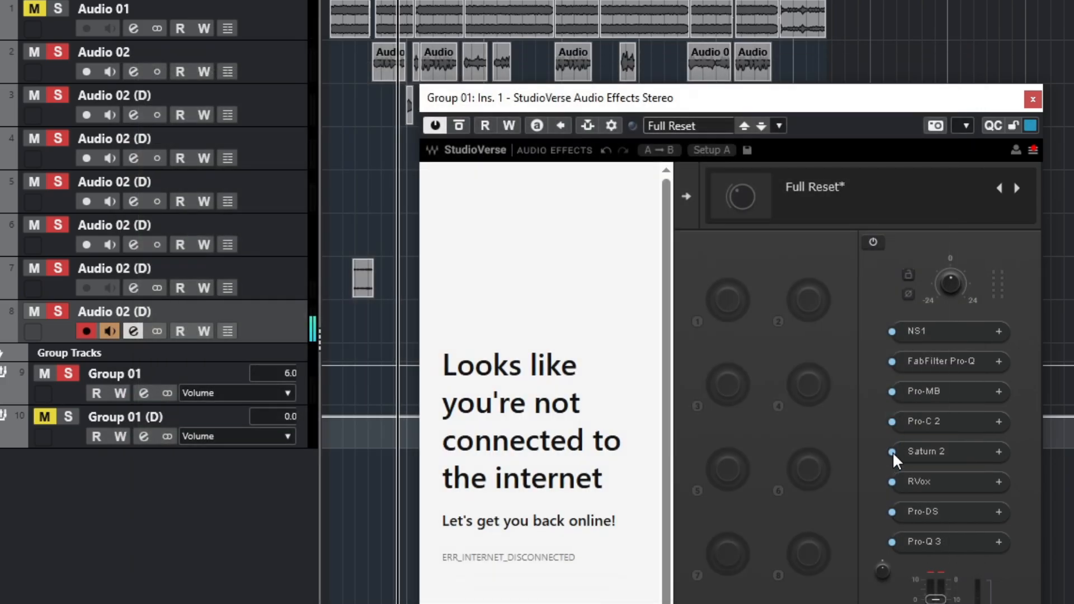
Step: Open Pro-DS in slot 7, set its upper detection frequency to 10.01 kHz, and lower the threshold while playing the vocal
{"action": "left_click", "coordinate": [931, 510]}
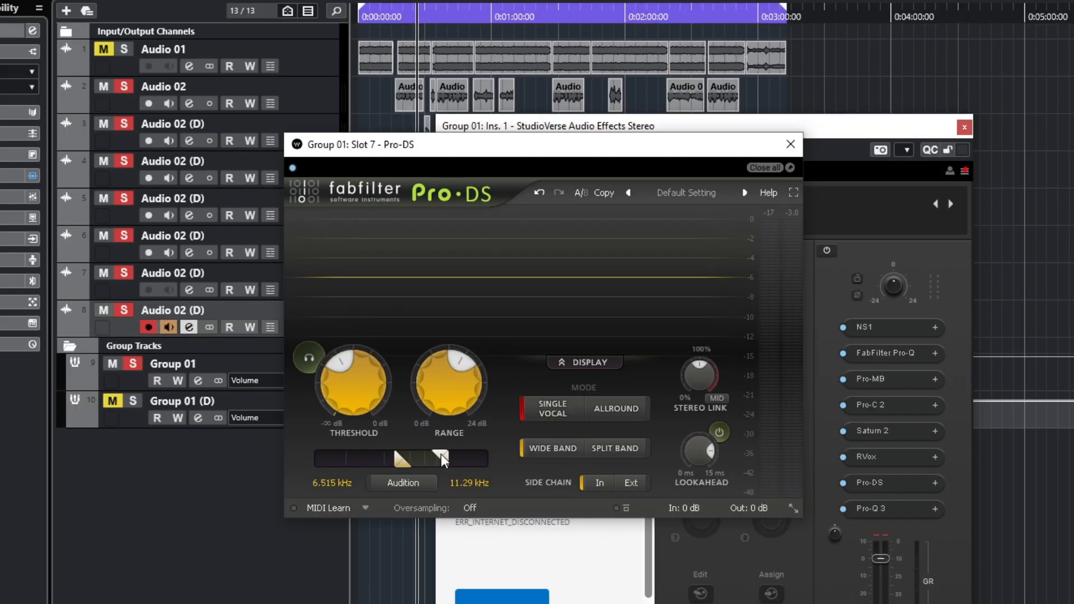
{"action": "left_click_drag", "start_coordinate": [441, 454], "coordinate": [432, 456]}
{"action": "key", "text": "space"}
{"action": "scroll", "coordinate": [343, 367], "scroll_direction": "down", "scroll_amount": 3}
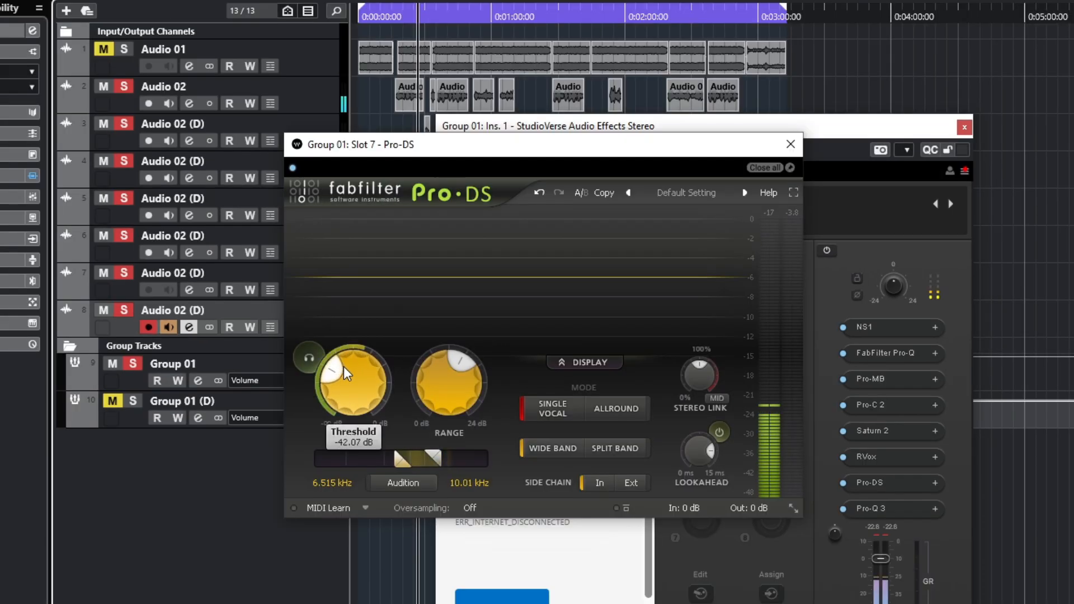
{"action": "scroll", "coordinate": [343, 367], "scroll_direction": "down", "scroll_amount": 2}
Step: Set the Pro-DS range to 12.56 dB during playback
{"action": "scroll", "coordinate": [444, 388], "scroll_direction": "up", "scroll_amount": 2}
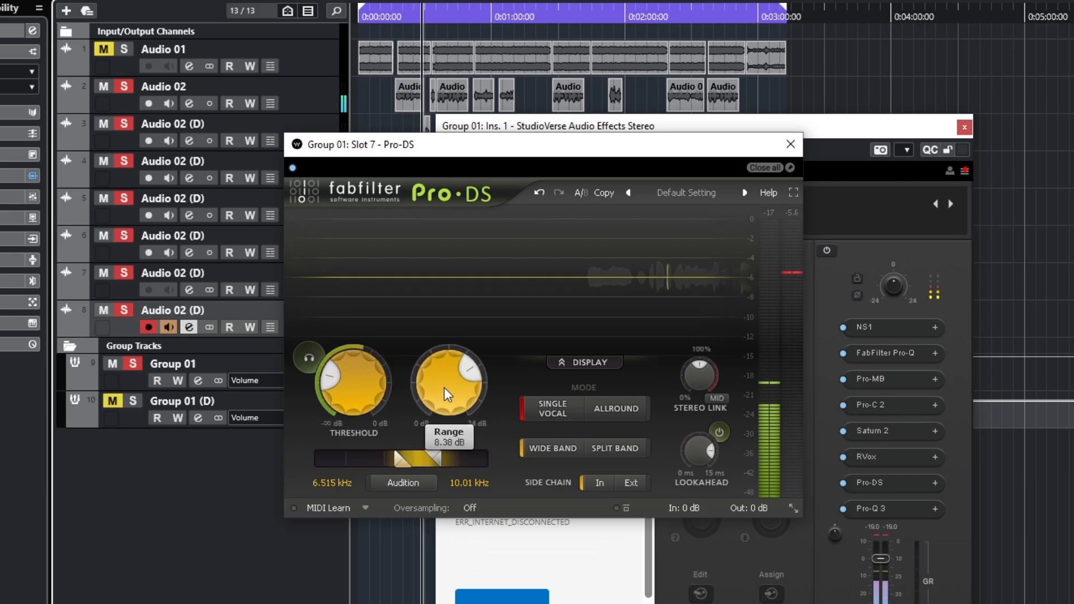
{"action": "scroll", "coordinate": [444, 387], "scroll_direction": "up", "scroll_amount": 4}
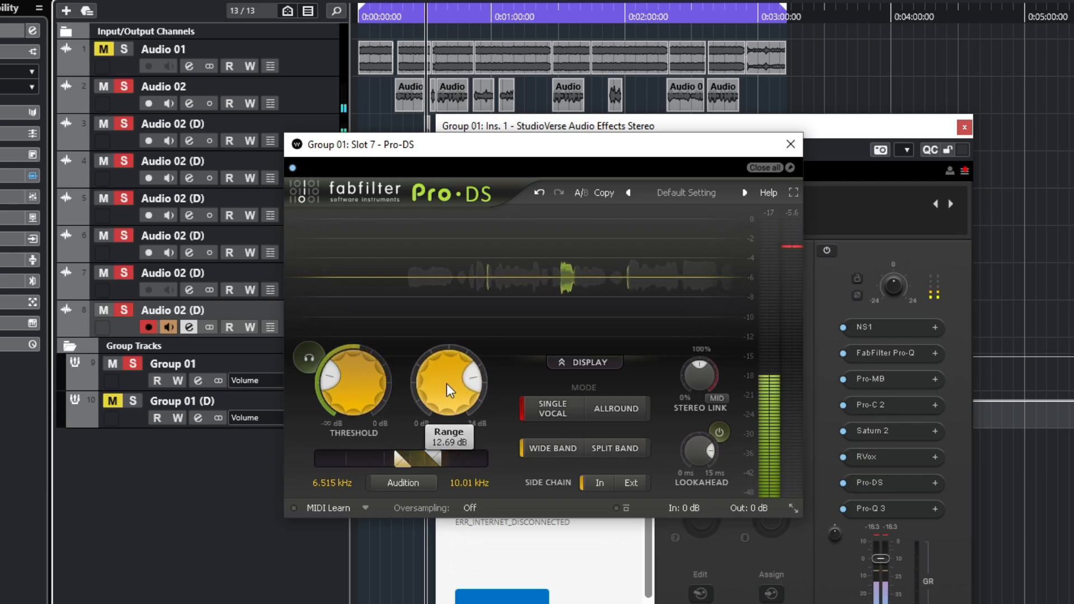
{"action": "left_click_drag", "start_coordinate": [452, 381], "coordinate": [452, 384]}
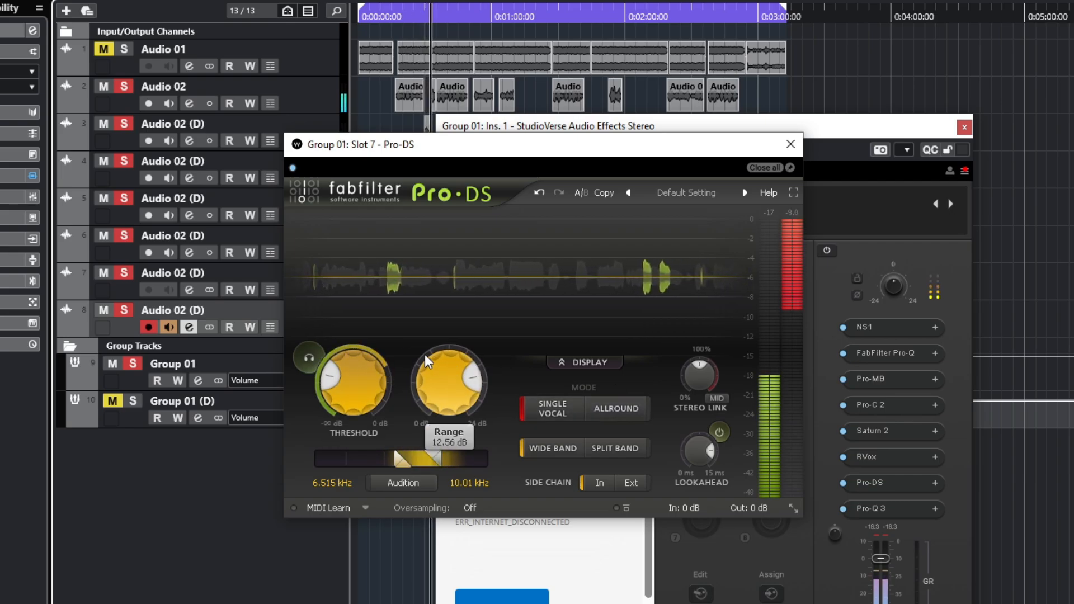
Step: Unmute Audio 01 and compare the vocal in the mix with Group 01's StudioVerse insert bypassed and active
{"action": "left_click", "coordinate": [105, 50]}
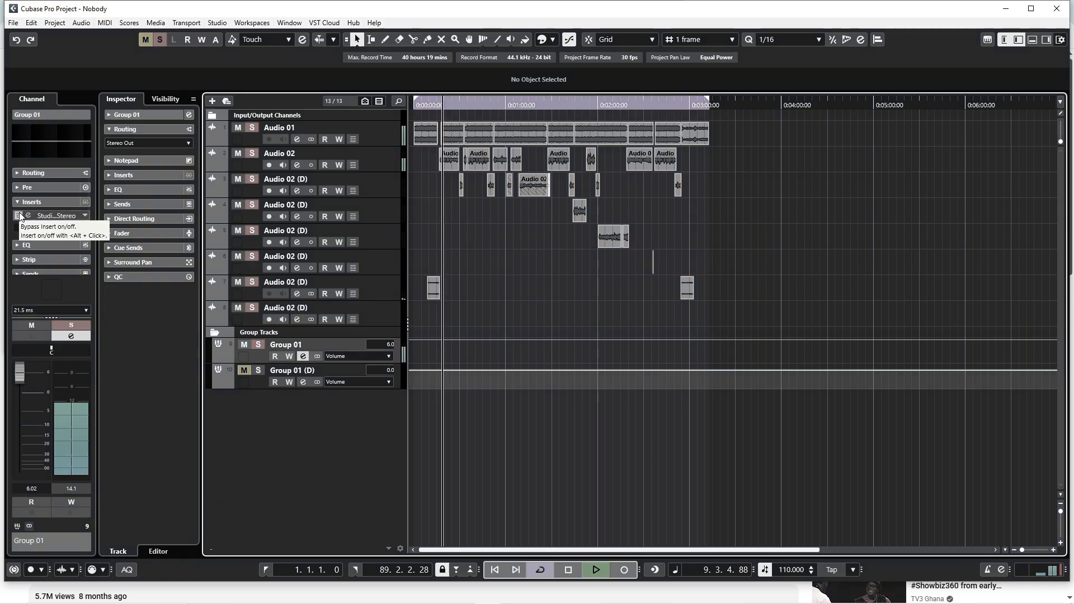
{"action": "left_click", "coordinate": [20, 218]}
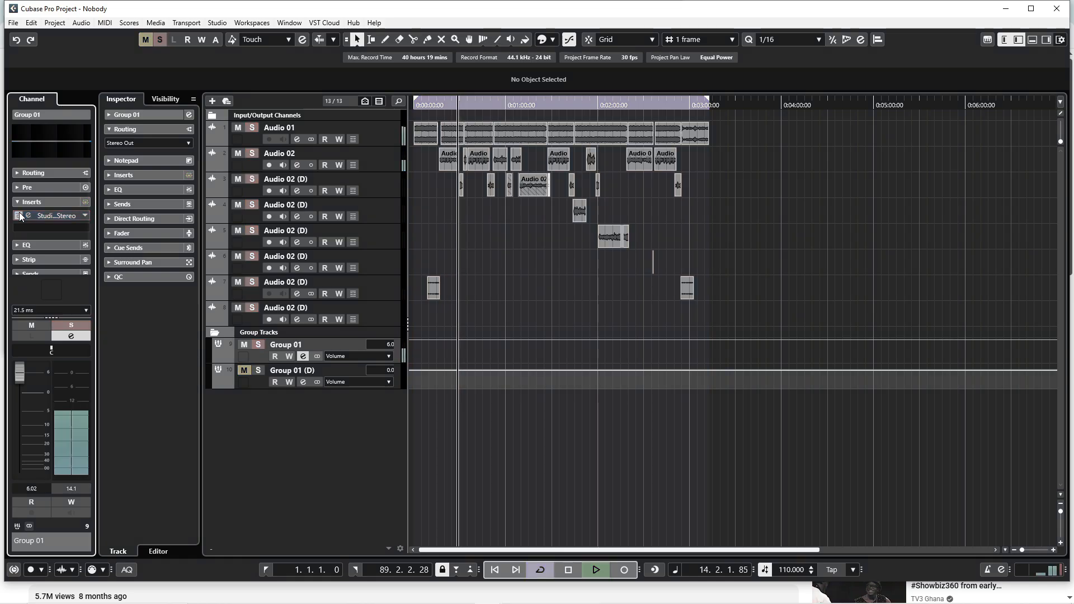
{"action": "left_click", "coordinate": [624, 303]}
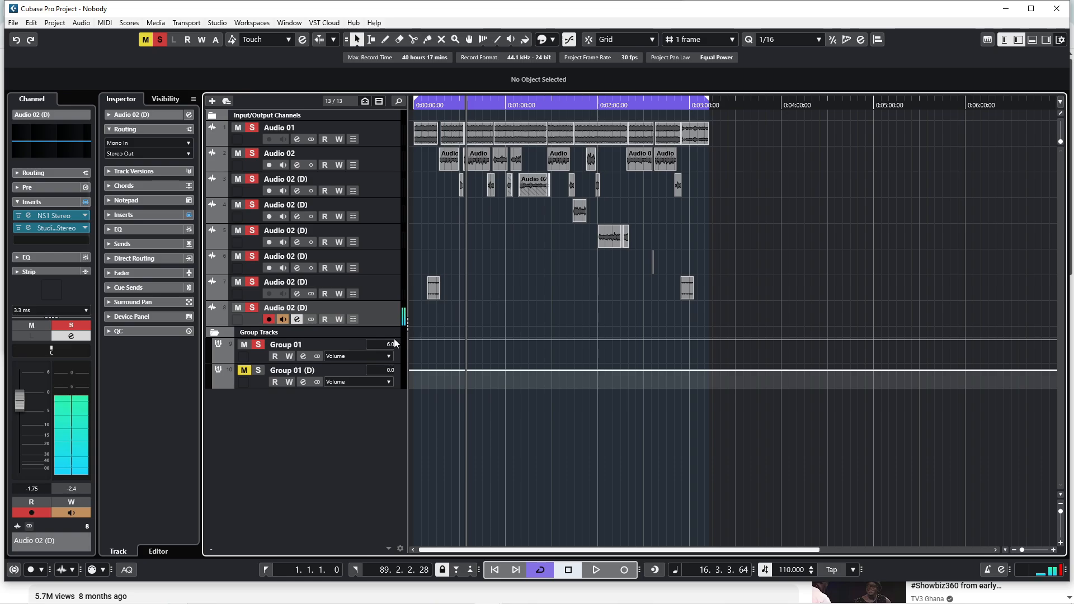
Step: Move StudioVerse to Group 01's second insert slot and insert RX 10 Breath Control in the first slot
{"action": "left_click", "coordinate": [352, 343]}
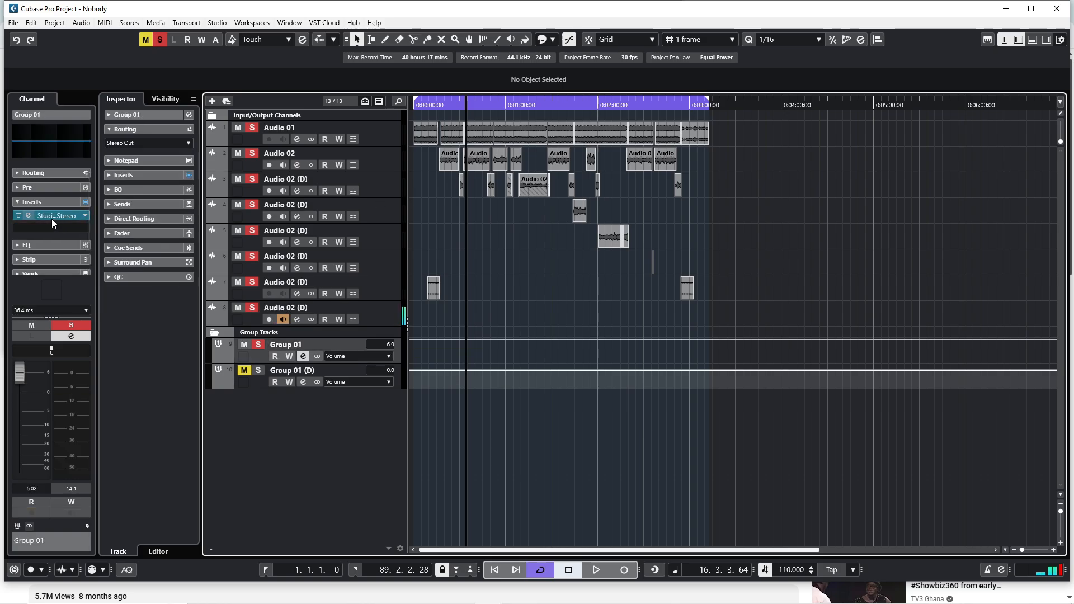
{"action": "left_click", "coordinate": [36, 219]}
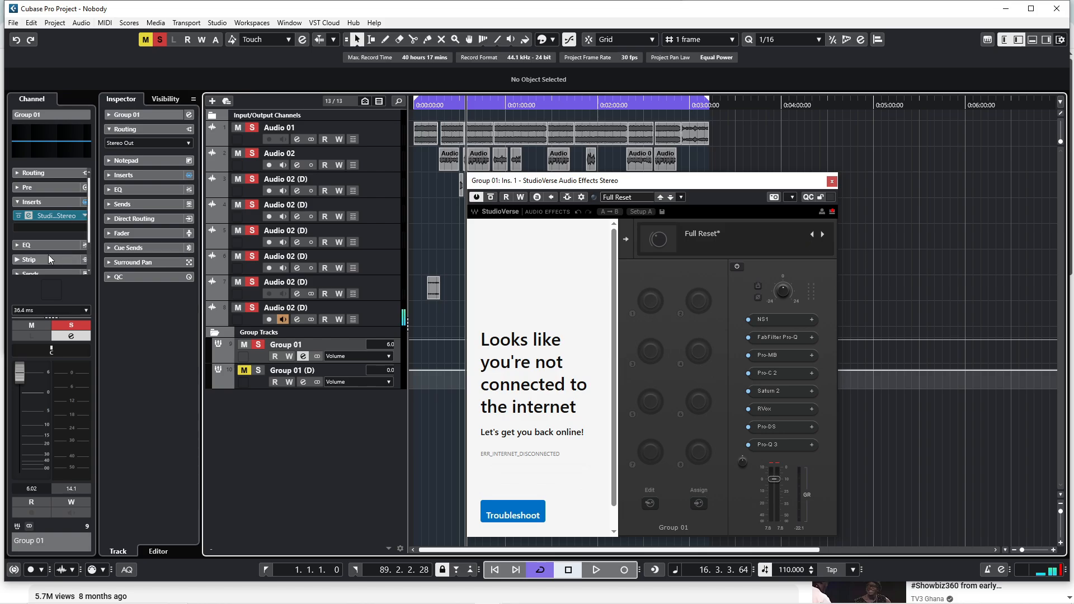
{"action": "mouse_move", "coordinate": [60, 219]}
{"action": "left_mouse_down"}
{"action": "mouse_move", "coordinate": [84, 219]}
{"action": "mouse_move", "coordinate": [66, 219]}
{"action": "mouse_move", "coordinate": [65, 232]}
{"action": "left_mouse_up"}
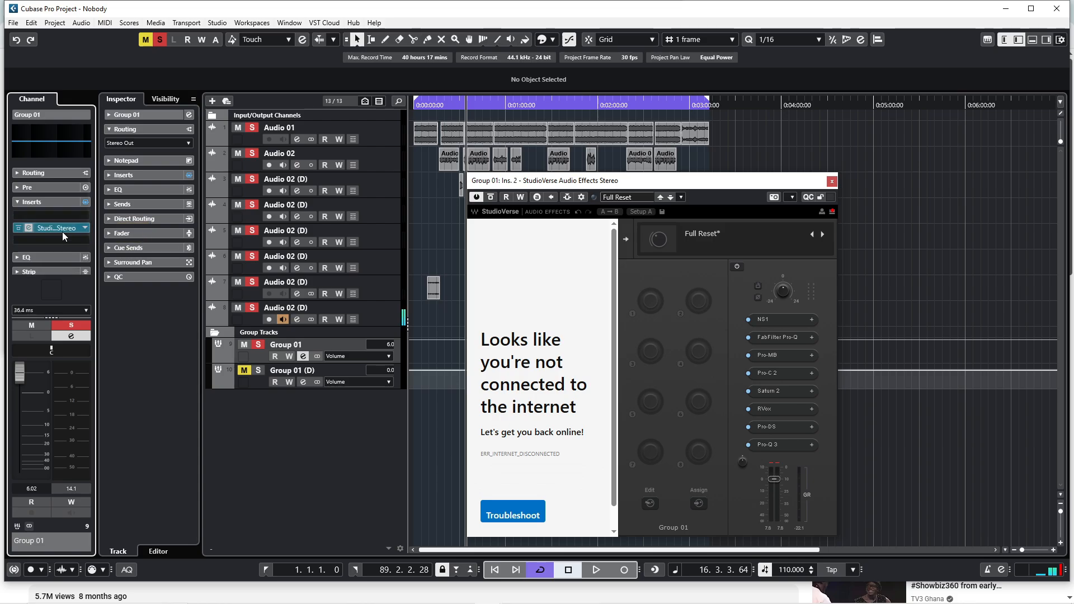
{"action": "left_click", "coordinate": [59, 219]}
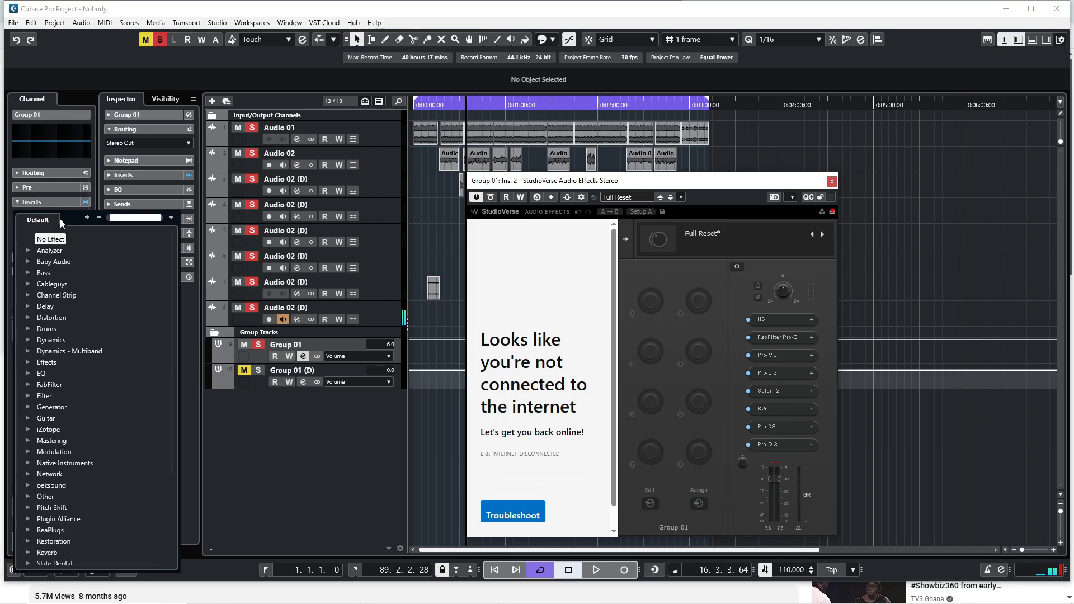
{"action": "type", "text": "rc"}
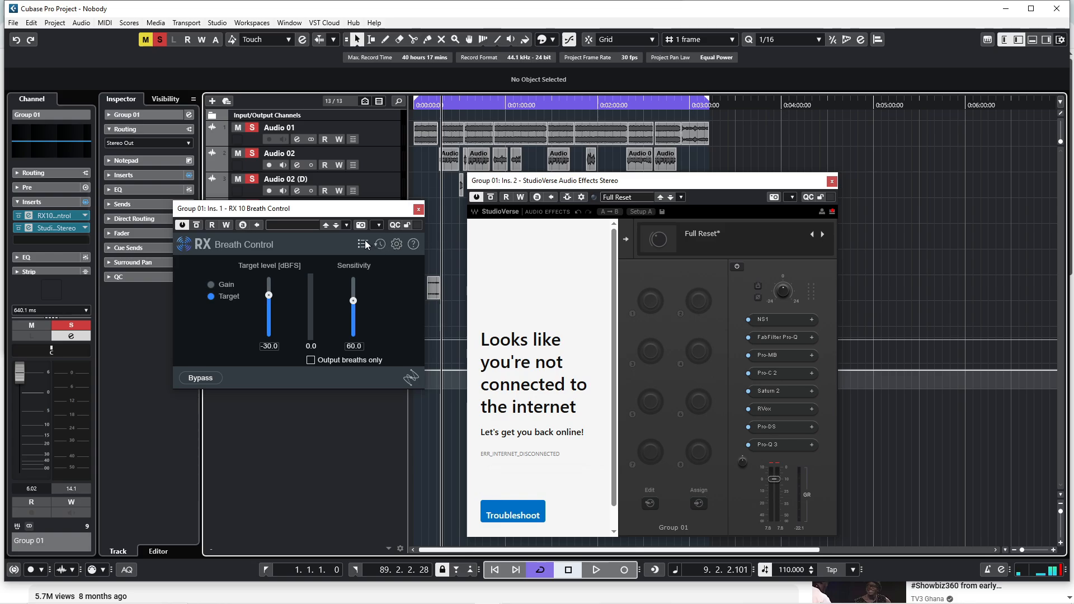
Step: Load the Medium Breath Suppression preset in RX 10 Breath Control, audition it on the vocal, and close the plug-in
{"action": "left_click", "coordinate": [363, 244]}
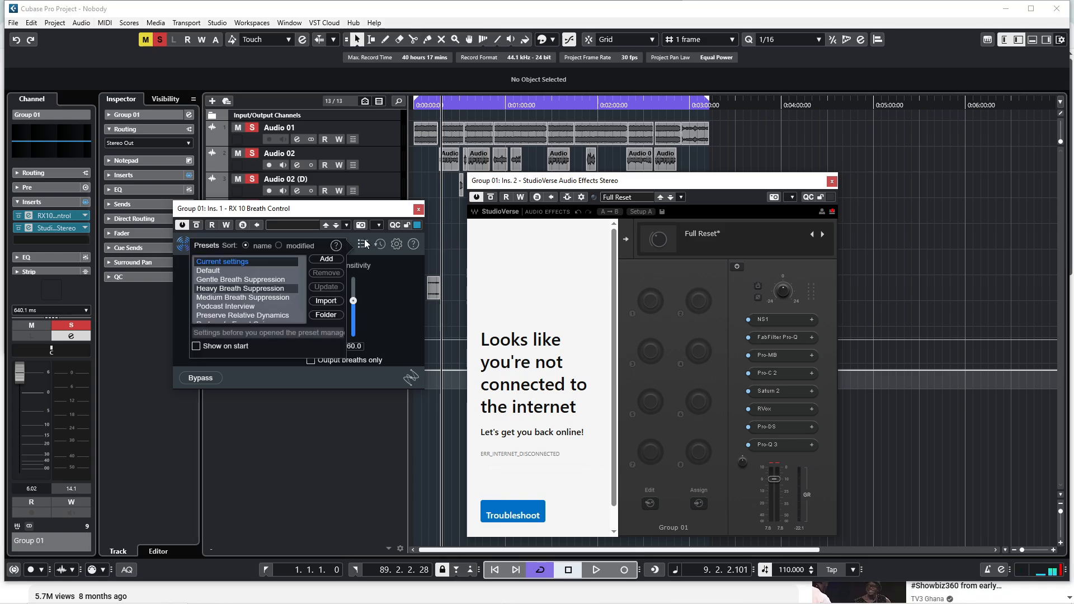
{"action": "left_click", "coordinate": [255, 298]}
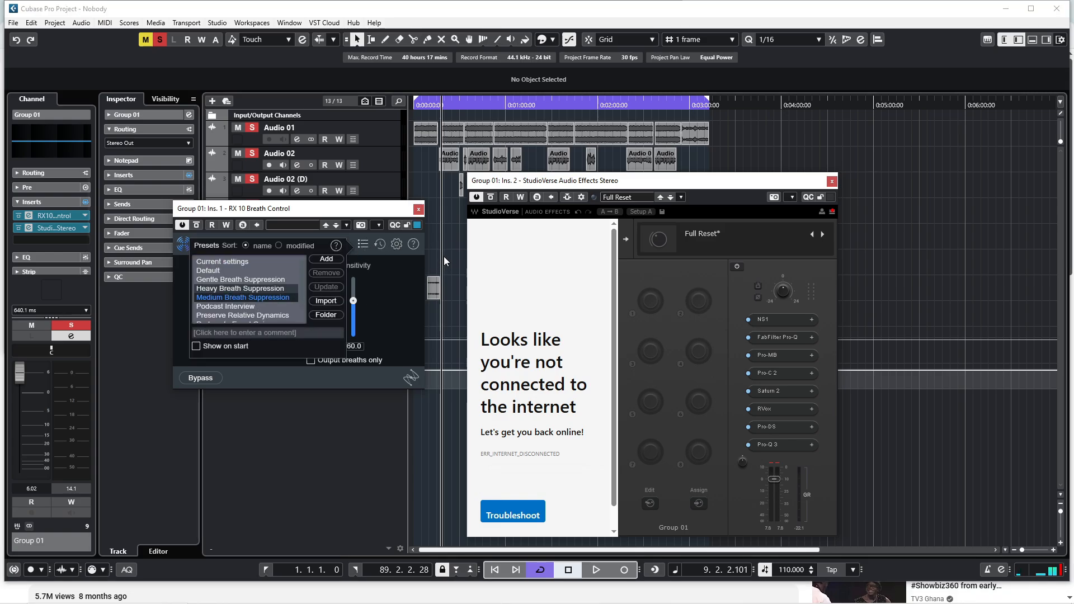
{"action": "key", "text": "space"}
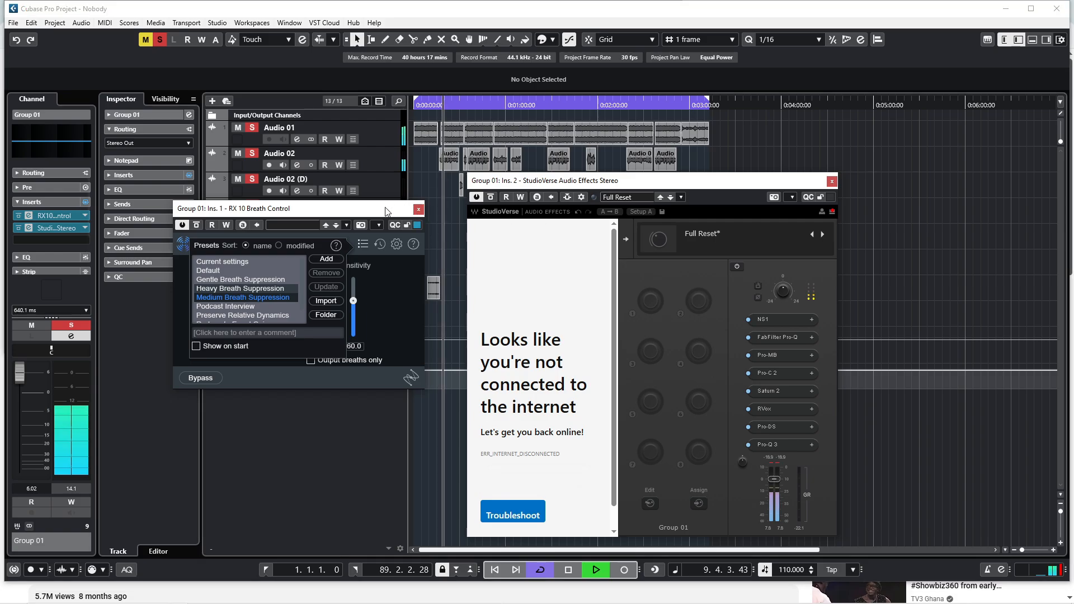
{"action": "left_click", "coordinate": [362, 244]}
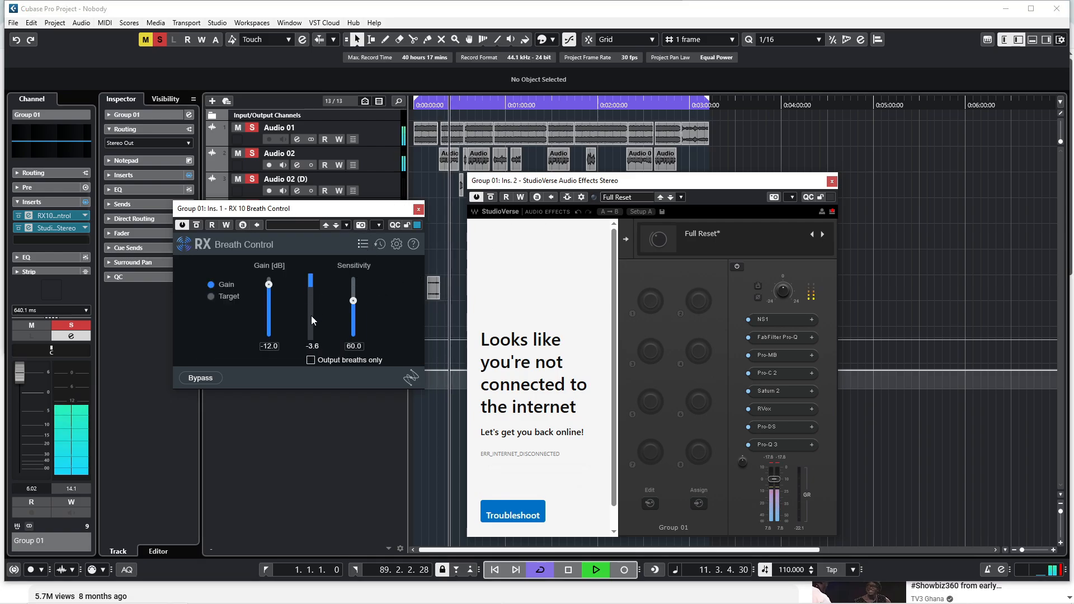
{"action": "key", "text": "space"}
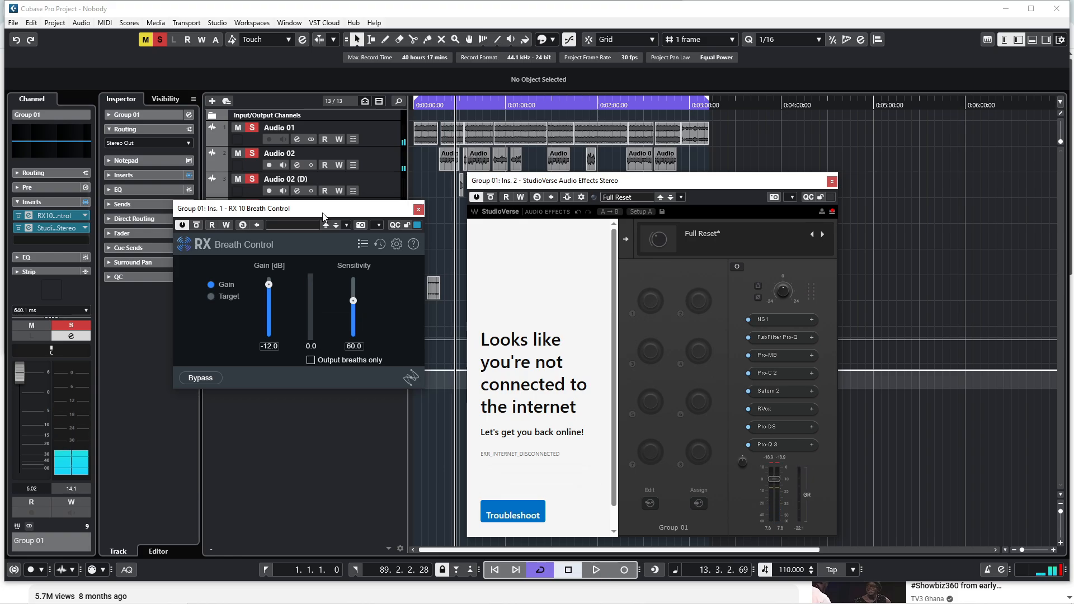
{"action": "left_click", "coordinate": [418, 210]}
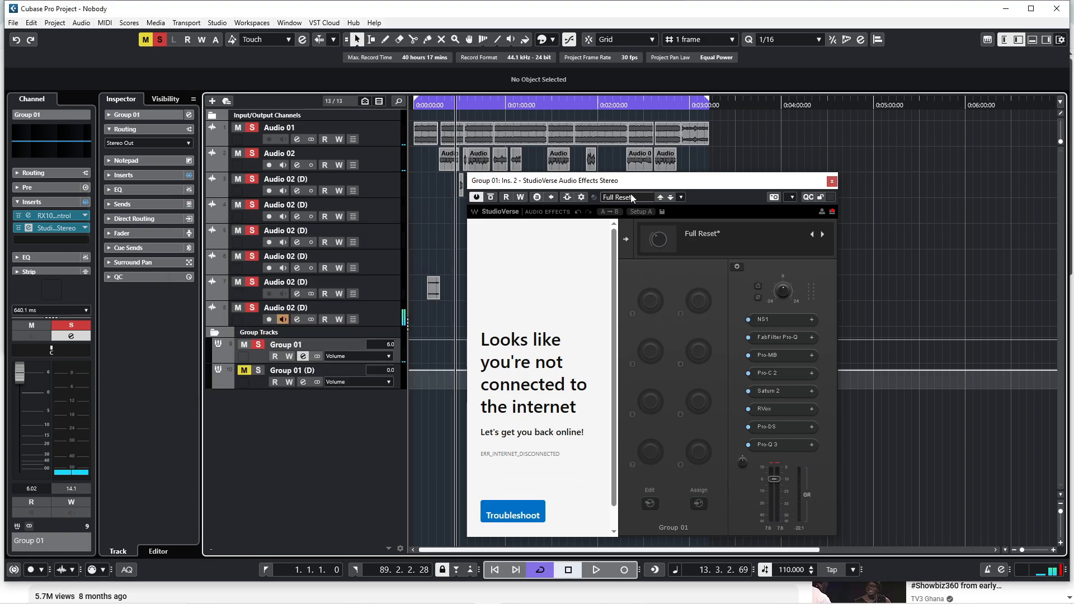
Step: Replace Pro-Q 3 in StudioVerse slot 8 with a parallel split carrying RVerb with the MAIN preset on its first chain
{"action": "left_click_drag", "start_coordinate": [630, 180], "coordinate": [717, 160]}
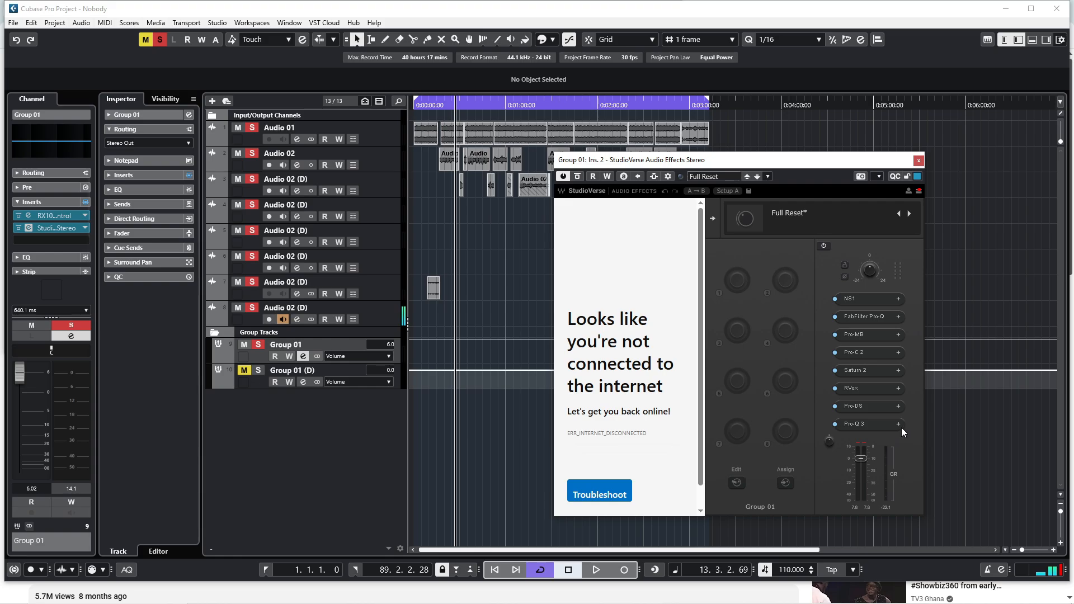
{"action": "left_click", "coordinate": [898, 425]}
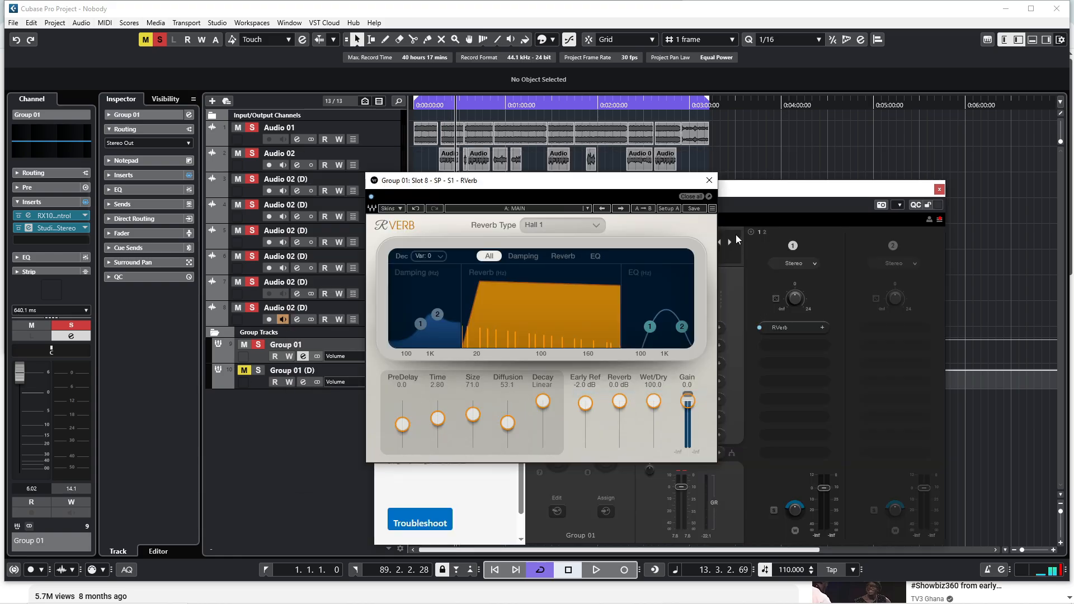
{"action": "left_click", "coordinate": [710, 181]}
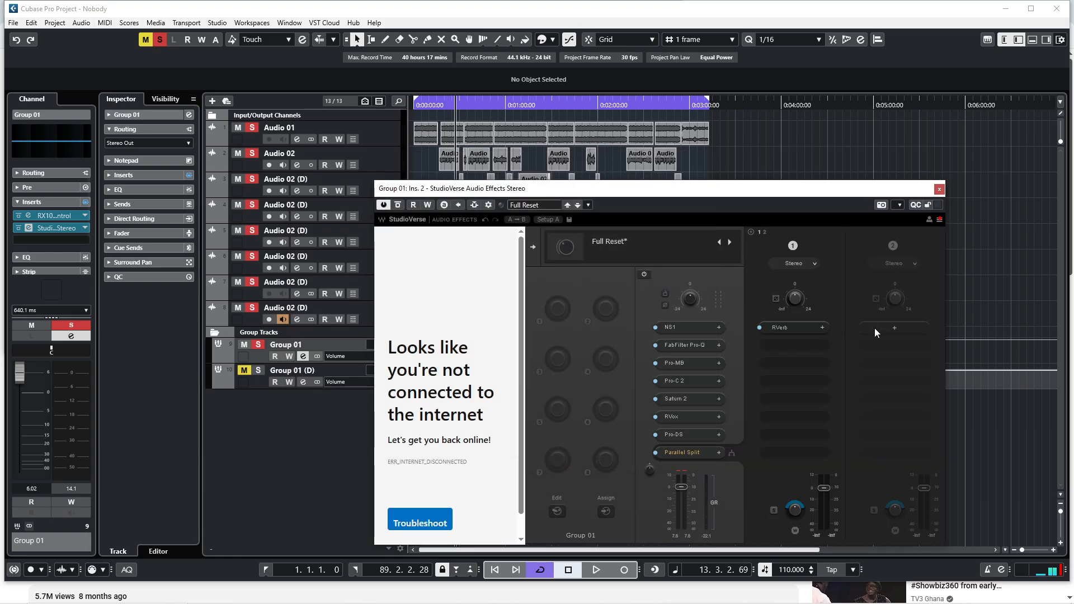
Step: Insert H-Delay on the second chain of the parallel split and load its MAIN user preset
{"action": "left_click", "coordinate": [875, 328]}
{"action": "type", "text": "del"}
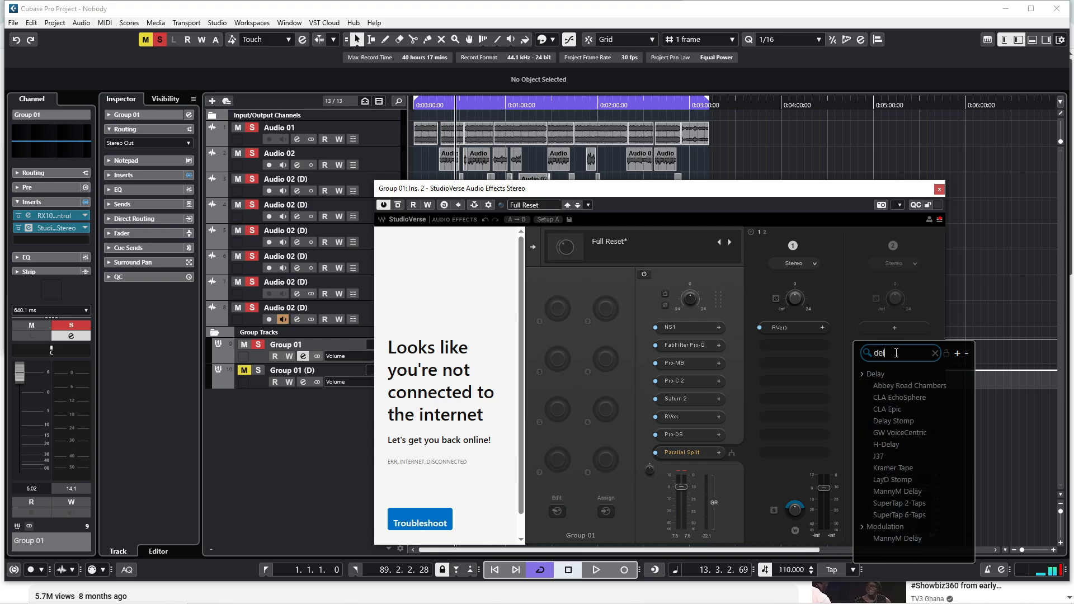
{"action": "left_click", "coordinate": [886, 445]}
{"action": "left_click", "coordinate": [543, 259]}
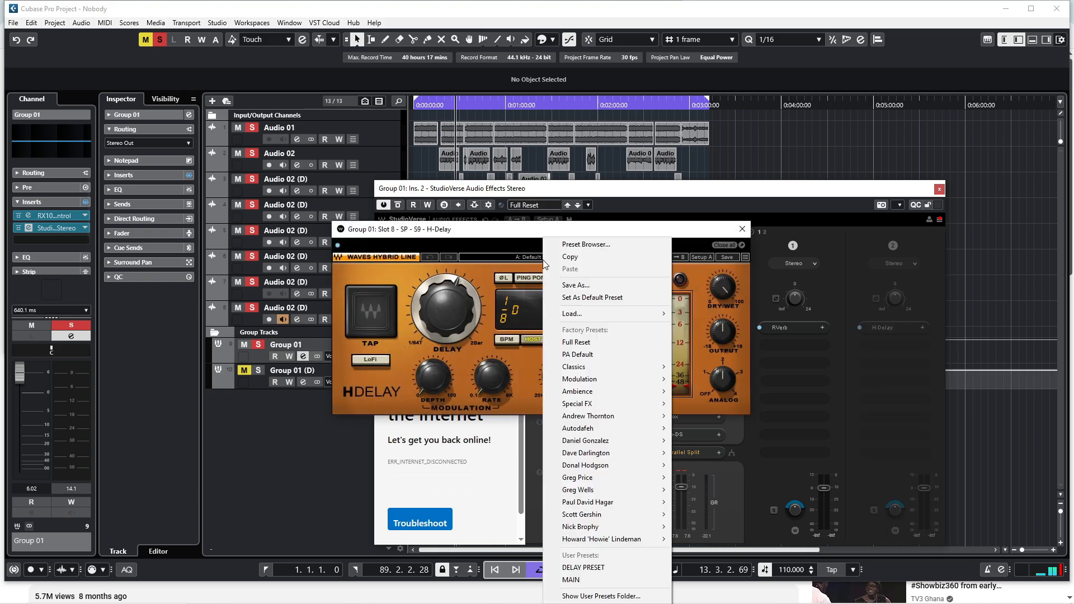
{"action": "left_click", "coordinate": [616, 581]}
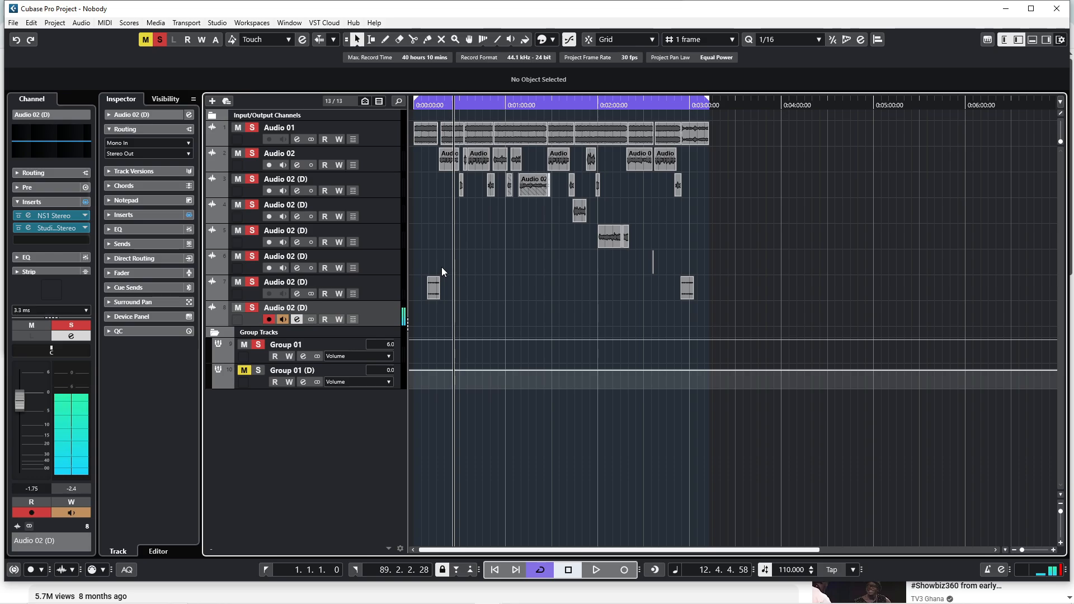
Step: Play the full mix from the start of the first Audio 02 vocal clip
{"action": "left_click", "coordinate": [439, 107]}
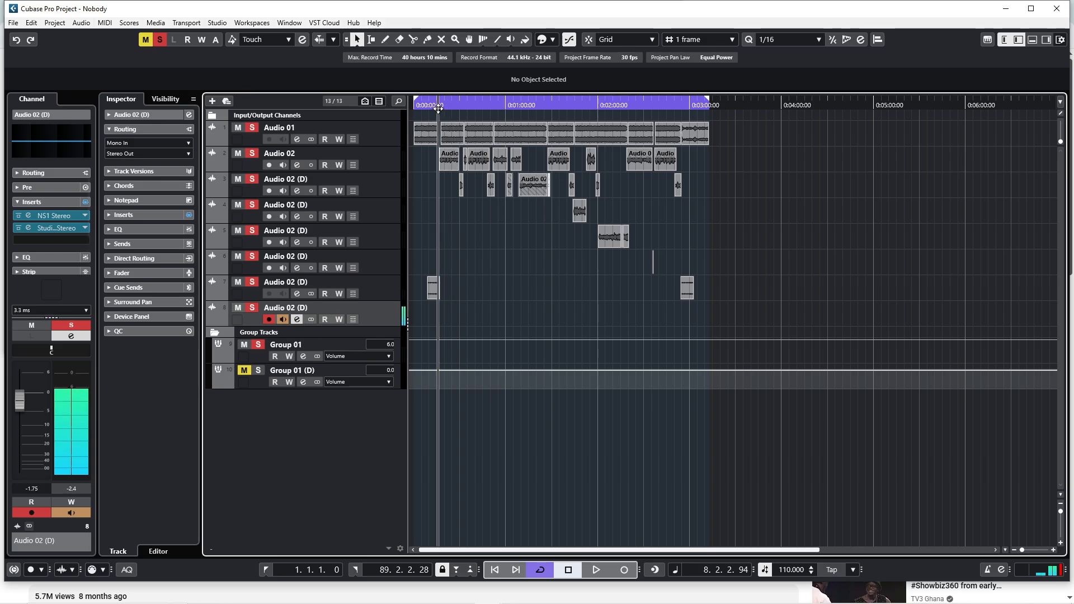
{"action": "key", "text": "space"}
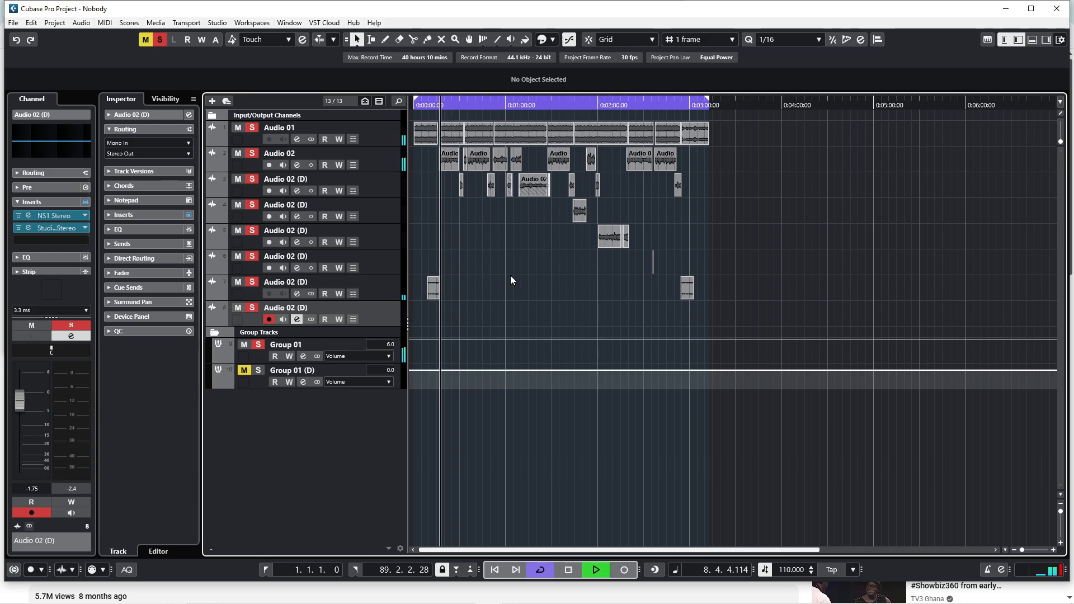